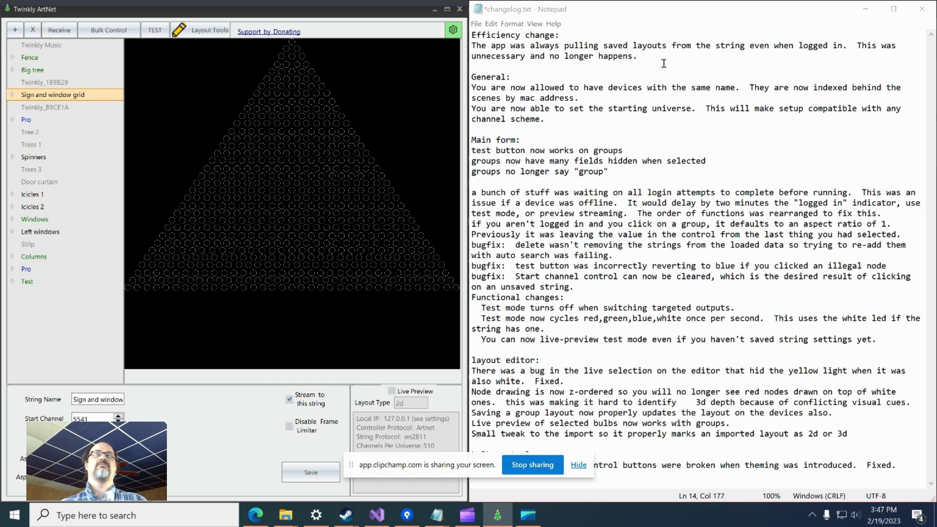
Step: Review the changelog's General entries, view a device named Pro, and open the Twinkly ArtNet settings to check the Starting Universe
left_click(549, 68)
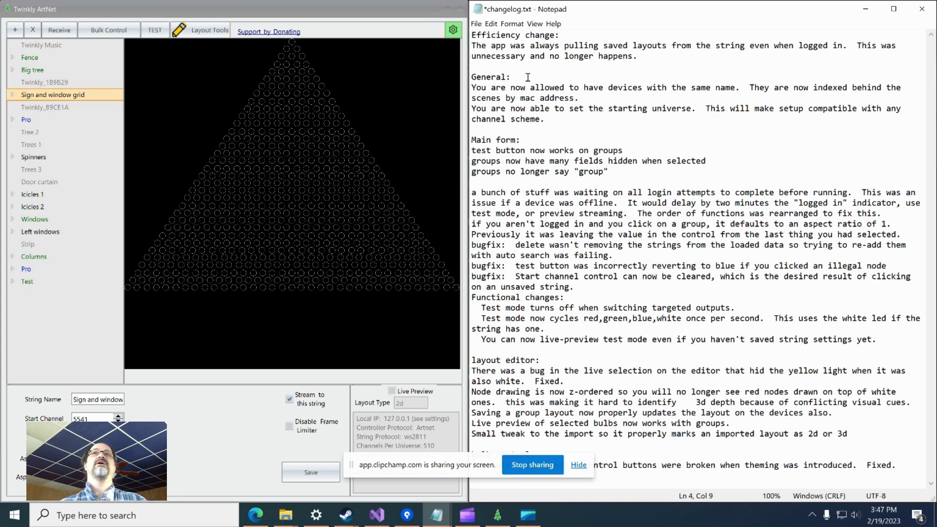
left_click(561, 90)
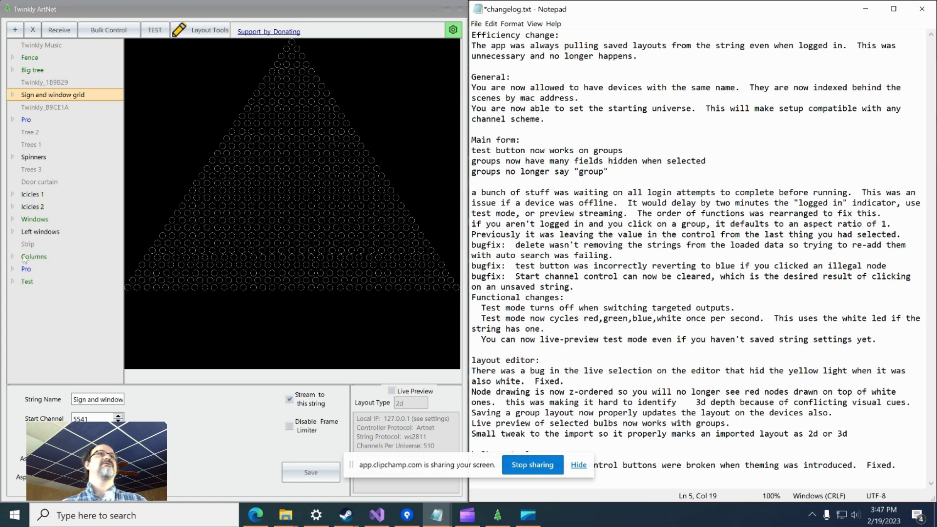
left_click(29, 274)
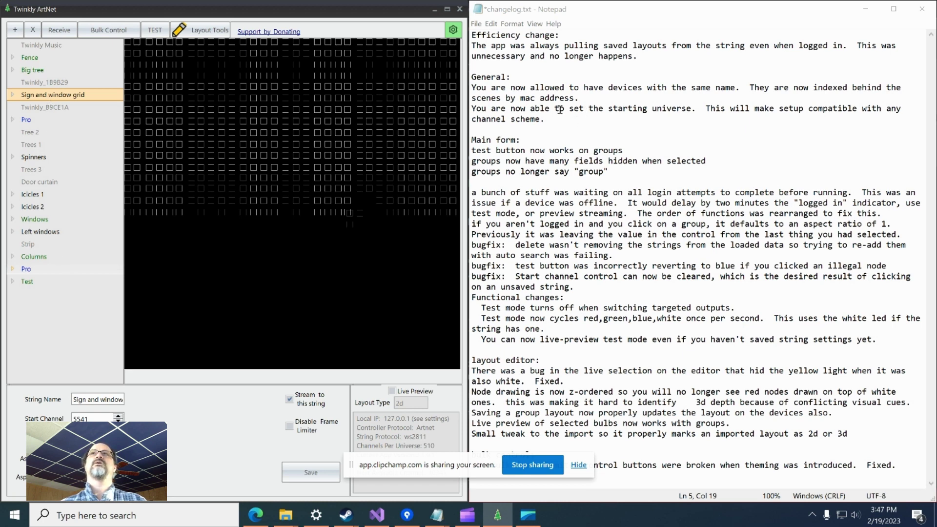
left_click(453, 31)
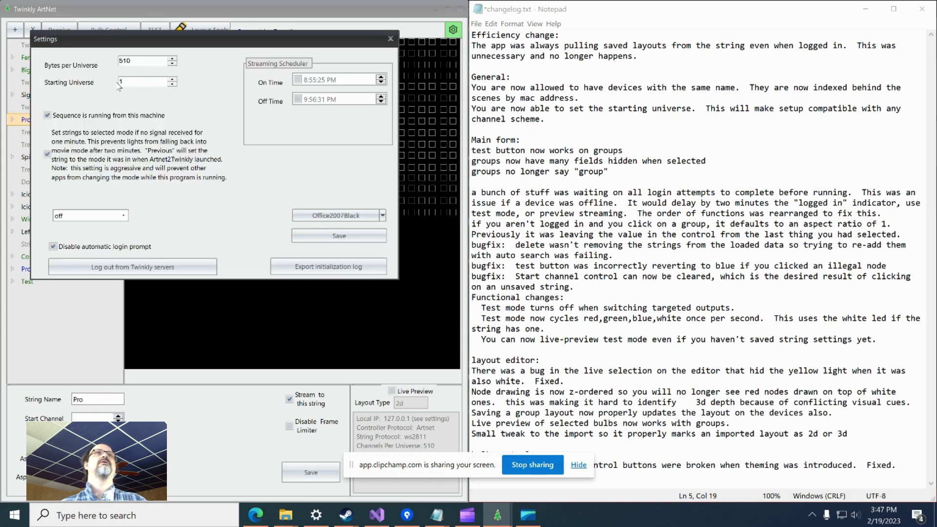
Step: Launch xLights without installing the update and view the twinkly controller's Start Universe setting
left_click(150, 519)
type("xli")
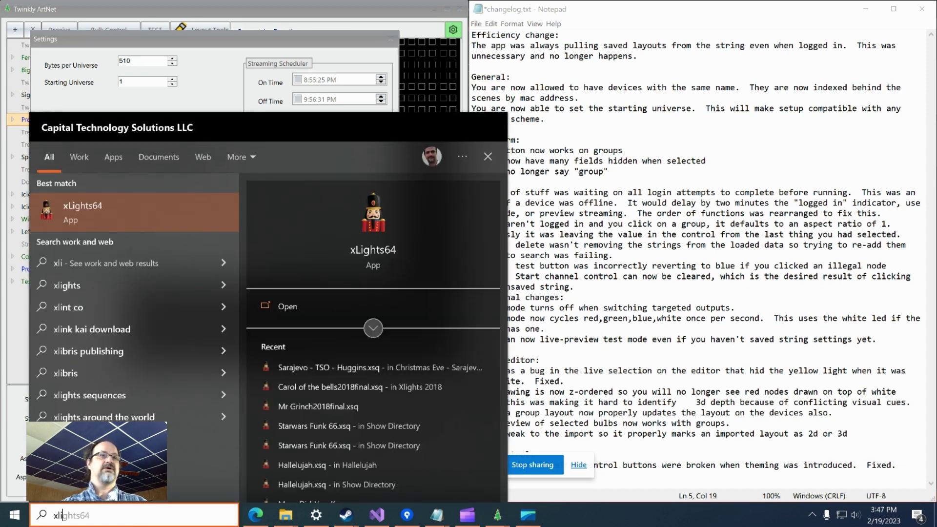
key("Escape")
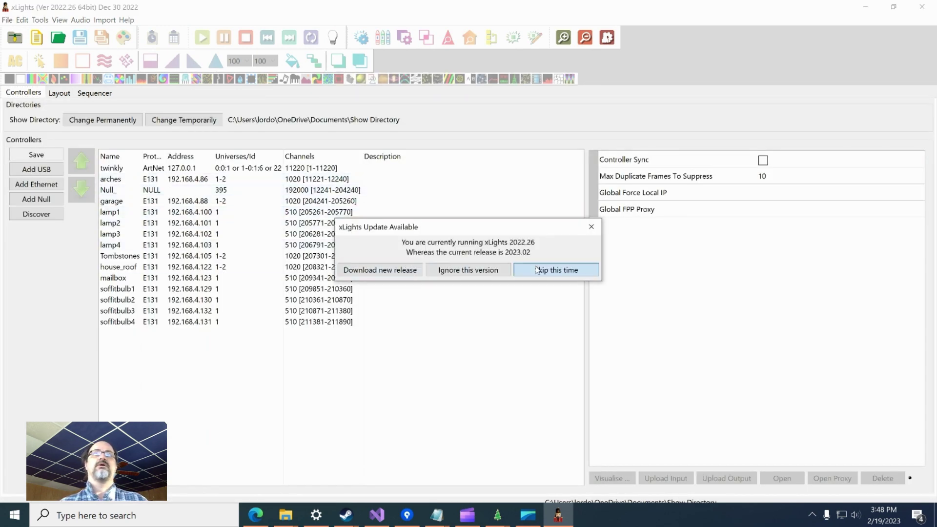
left_click(539, 269)
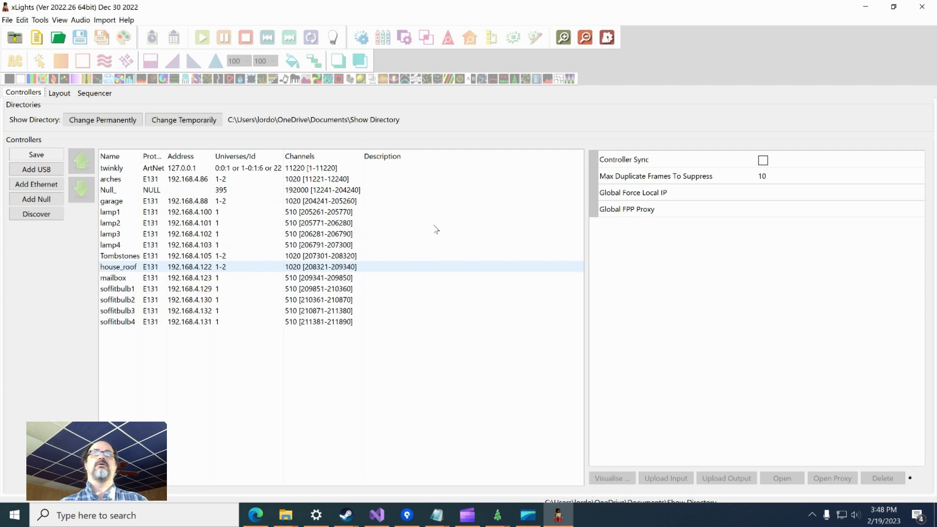
left_click(127, 172)
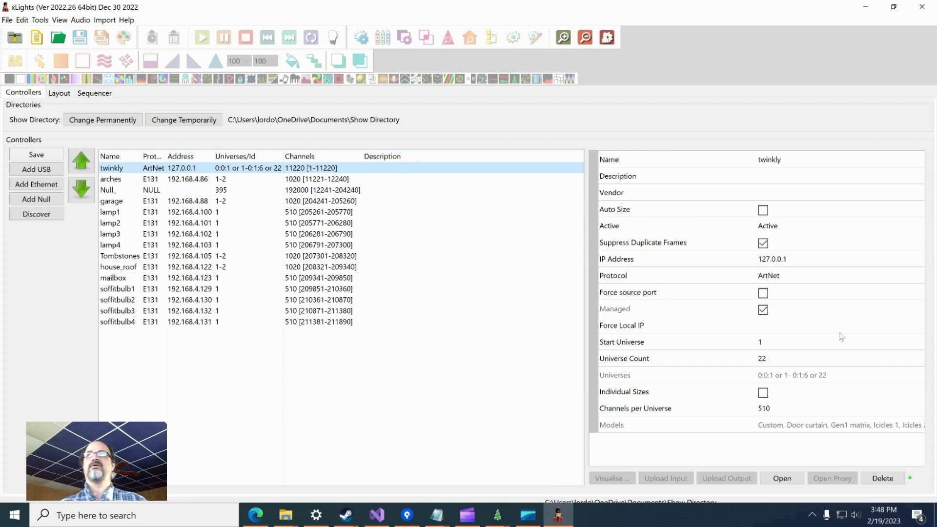
left_click(772, 343)
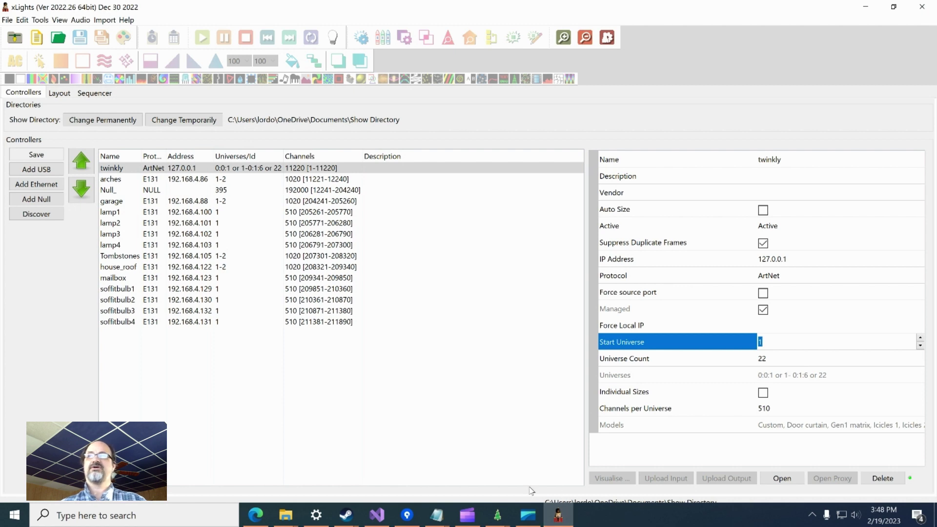
Step: Switch back to the Twinkly ArtNet main window and restore it to a smaller floating size
left_click(502, 521)
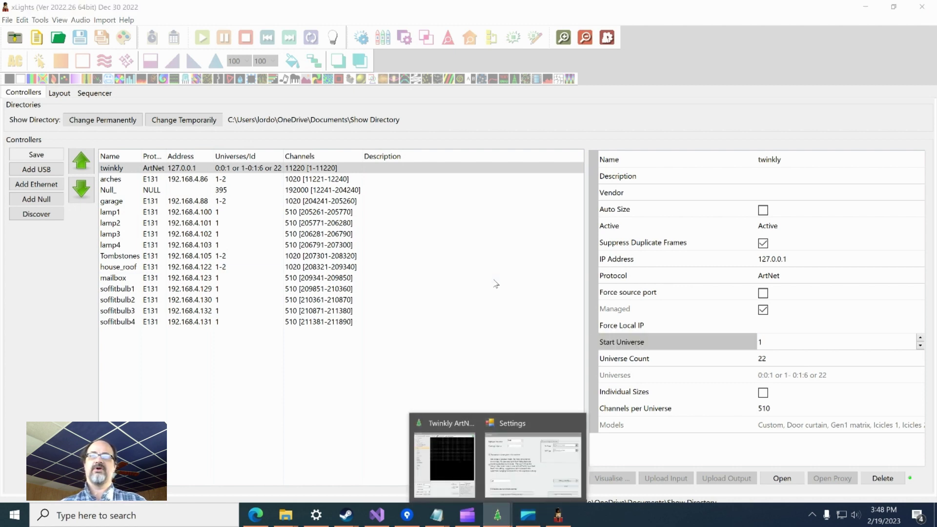
left_click(373, 462)
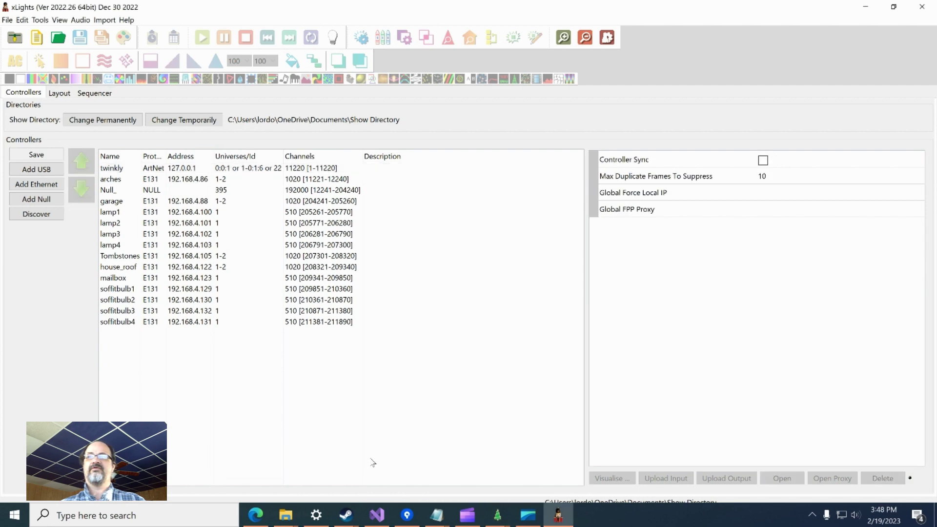
left_click(497, 515)
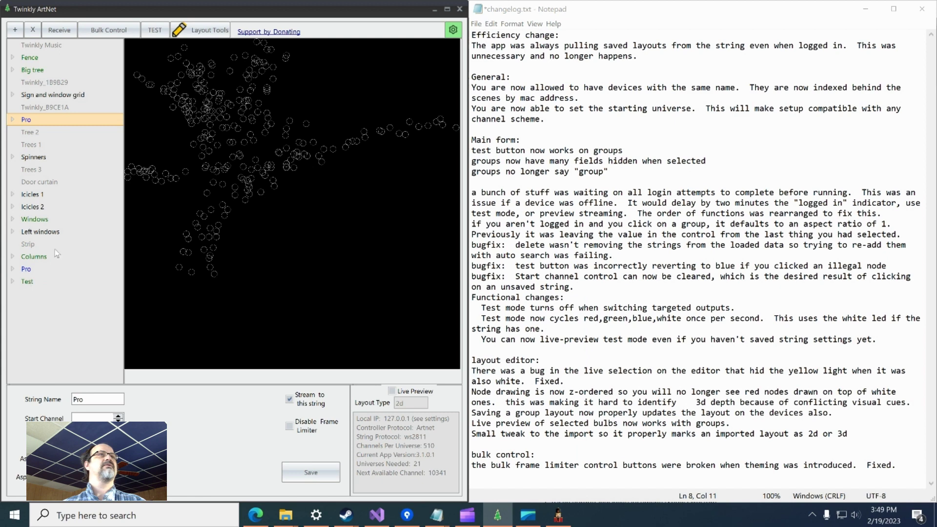
double_click(374, 10)
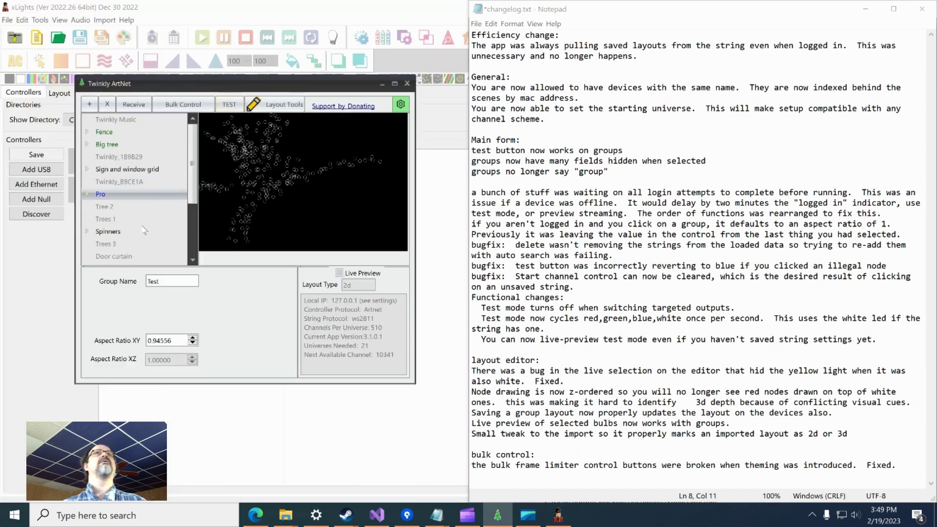
Step: Expand the Test group in the device list and view the settings of each of its two member strings
scroll(116, 251, "down", 3)
scroll(116, 252, "down", 1)
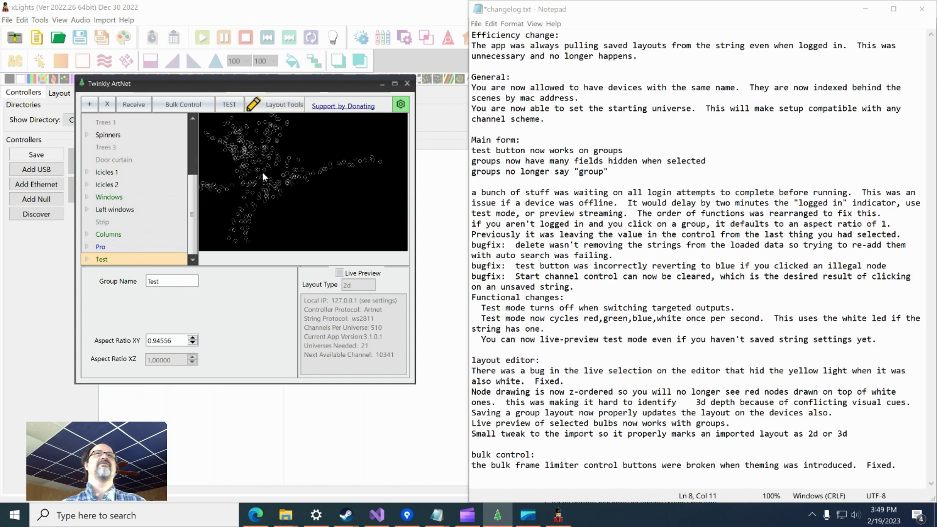
left_click(87, 259)
left_click(163, 248)
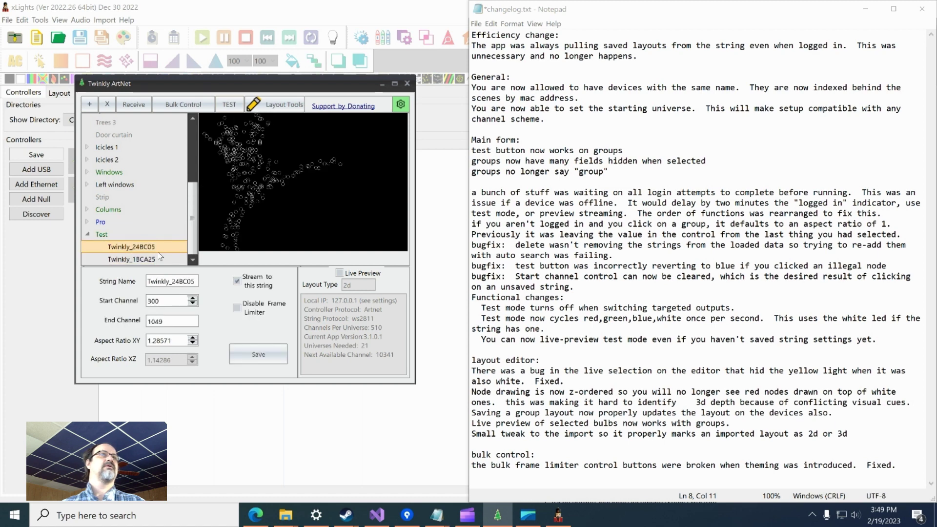
left_click(161, 257)
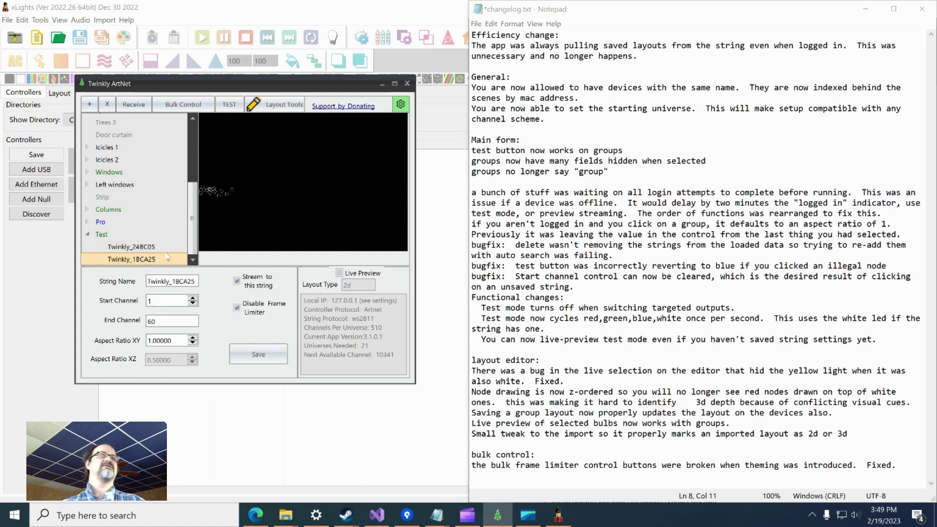
Step: Run test mode on the Test group with Live Preview enabled, and switch test mode off again
left_click(104, 235)
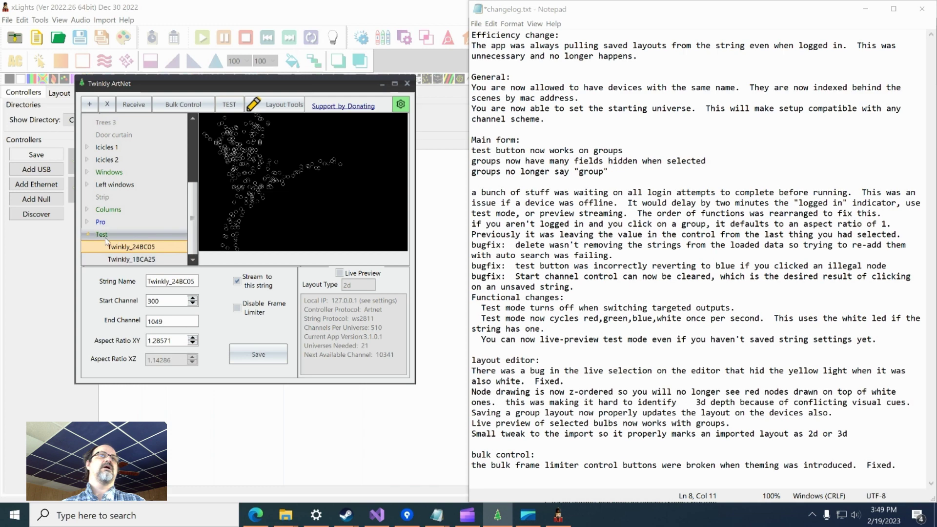
left_click(229, 105)
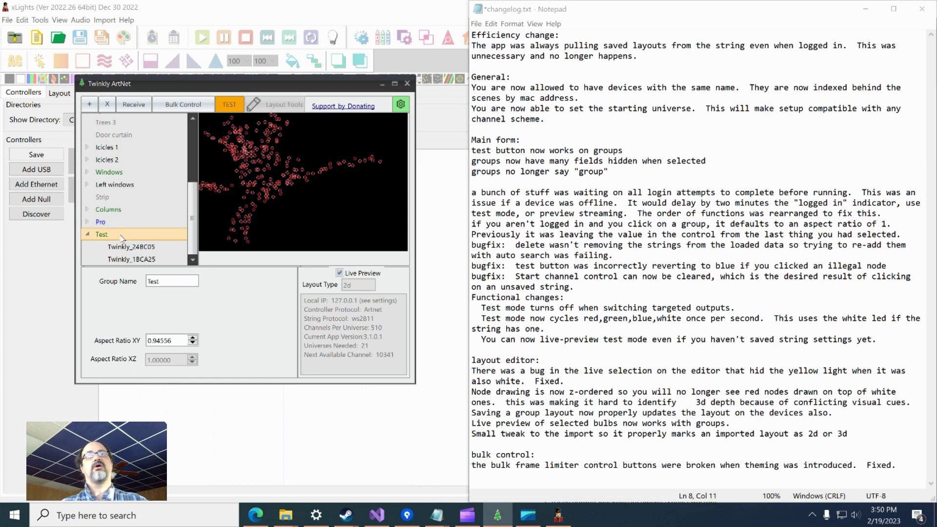
left_click(229, 105)
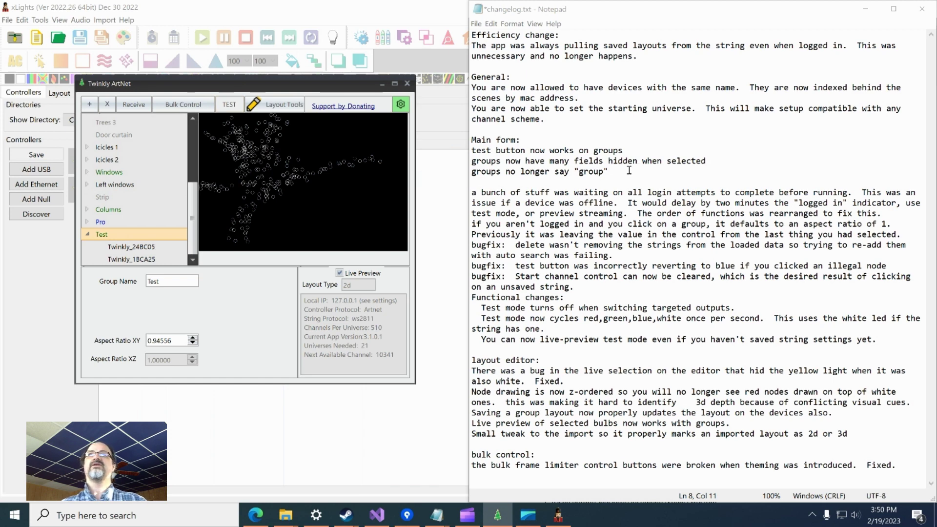
Step: Compare the fields shown for the Test group with those of the Pro string above it, and collapse the group
left_click(516, 162)
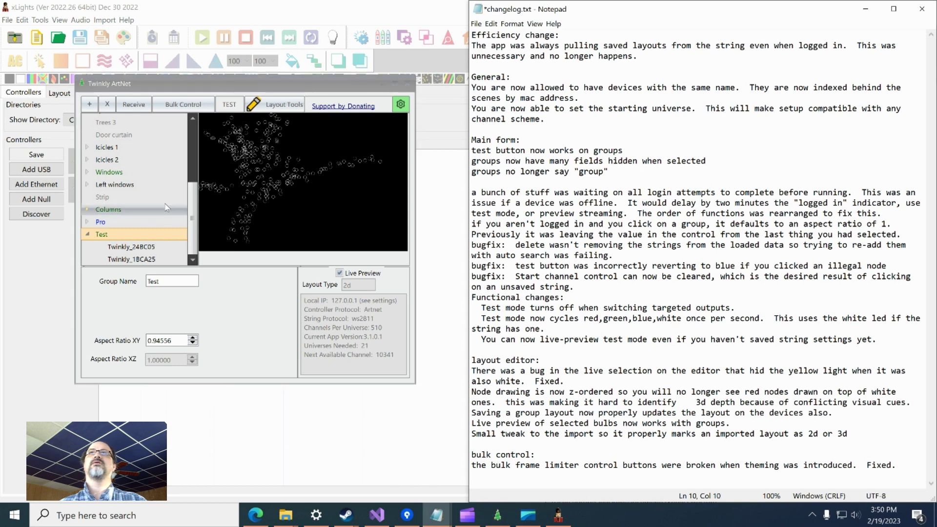
left_click(112, 237)
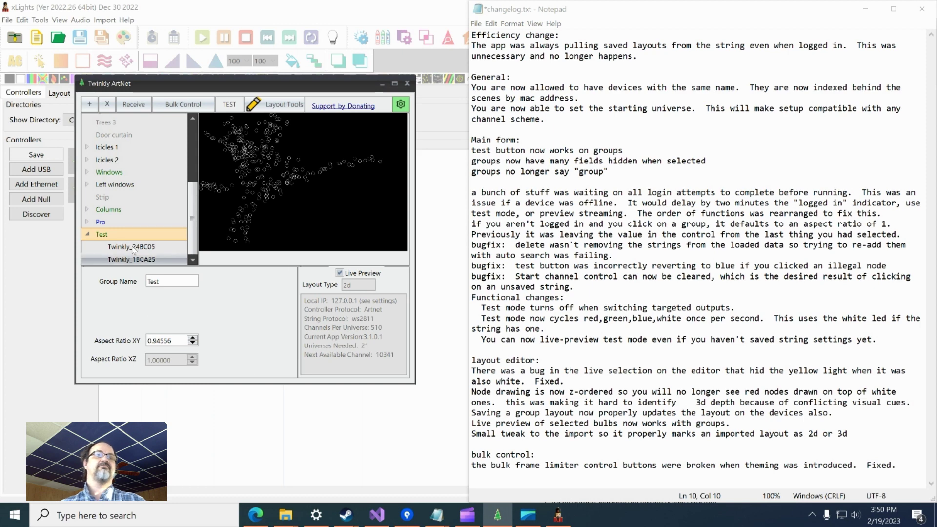
key("Up")
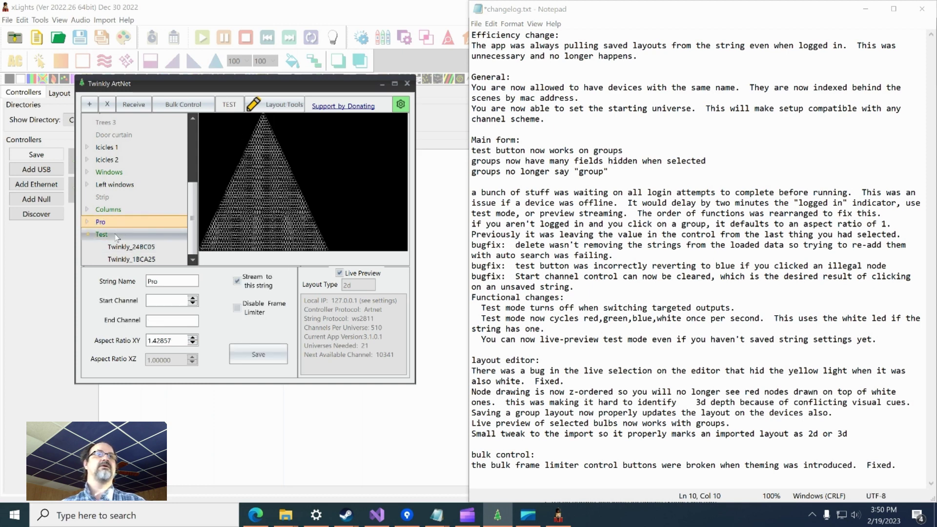
left_click(116, 236)
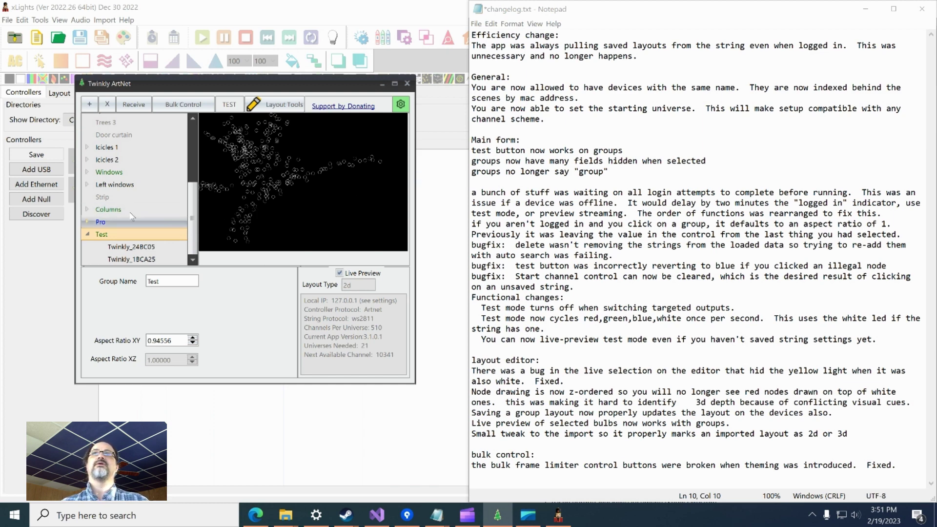
left_click(88, 236)
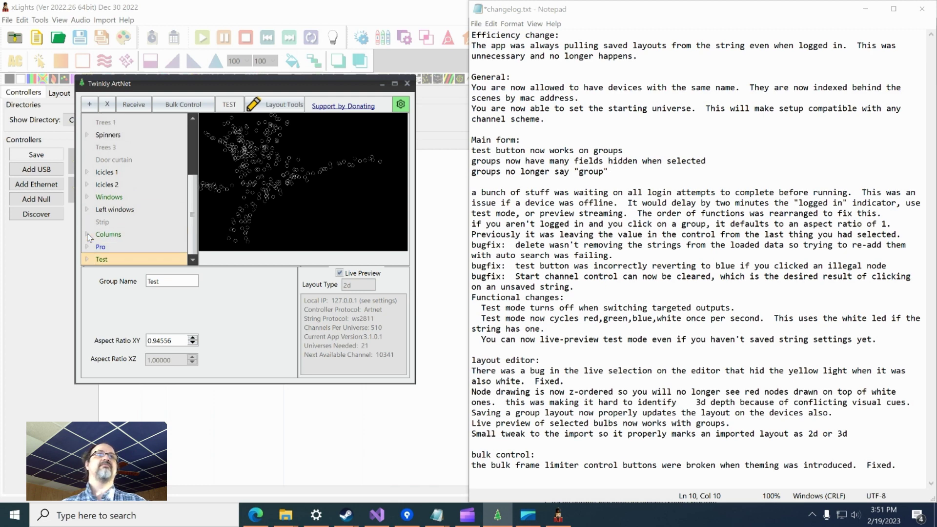
scroll(174, 185, "up", 1)
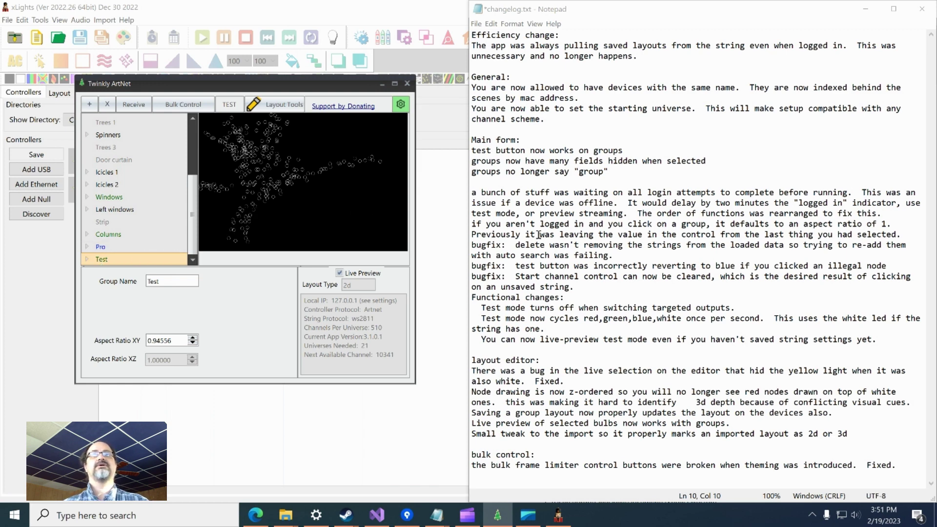
Step: View the greyed-out devices Strip and Trees 3 to examine their string fields
left_click(623, 183)
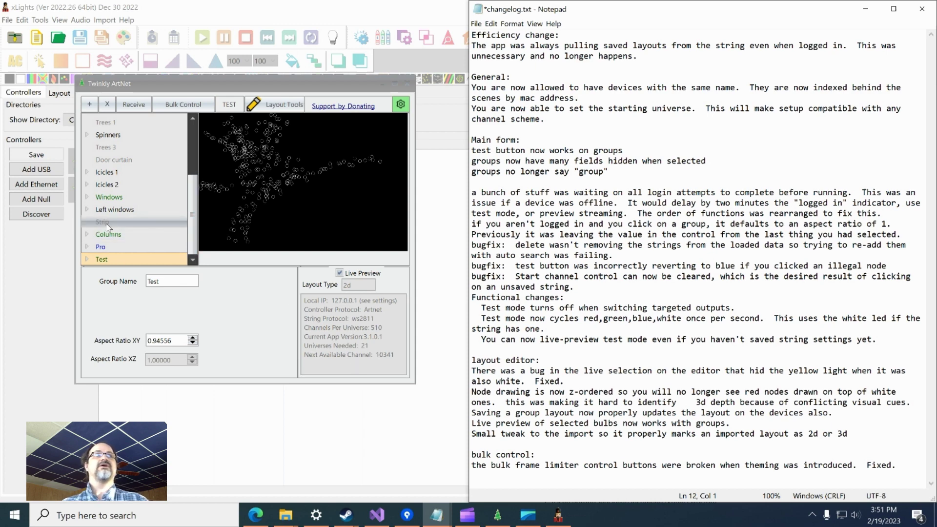
left_click(132, 222)
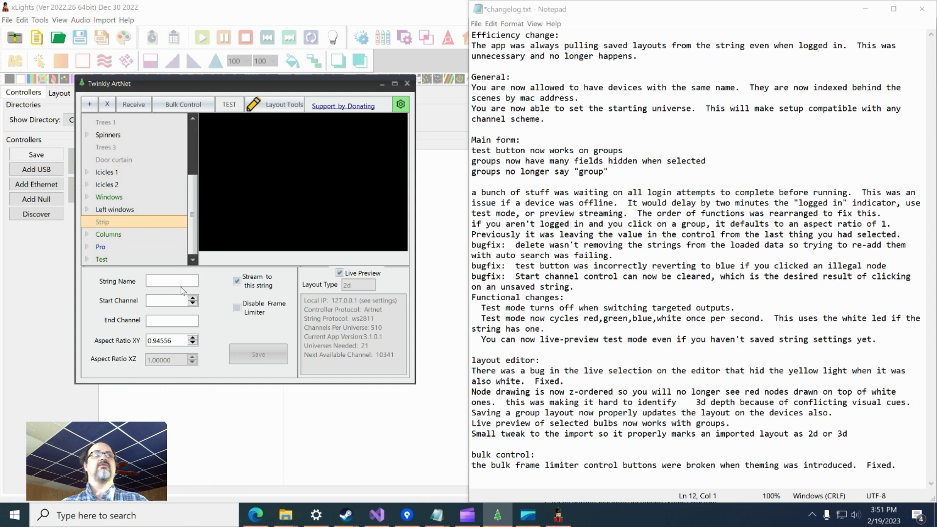
left_click(114, 160)
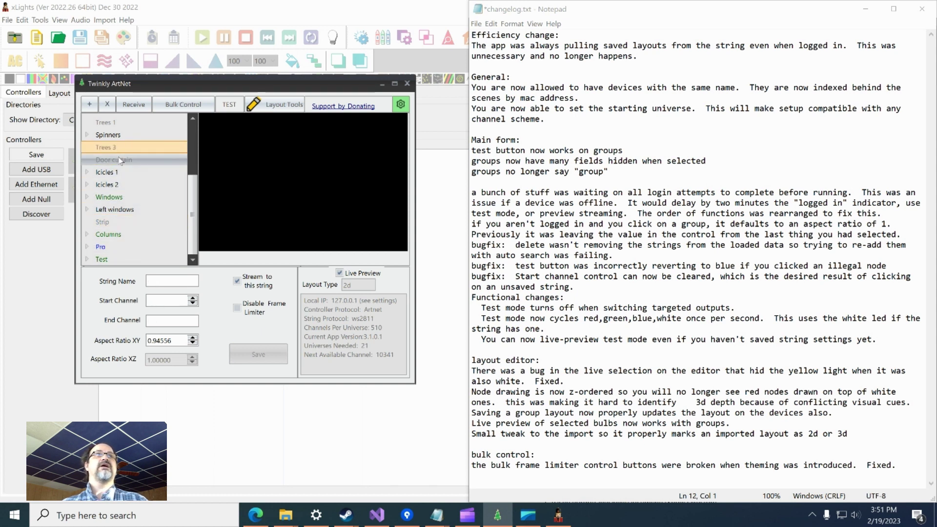
left_click(145, 147)
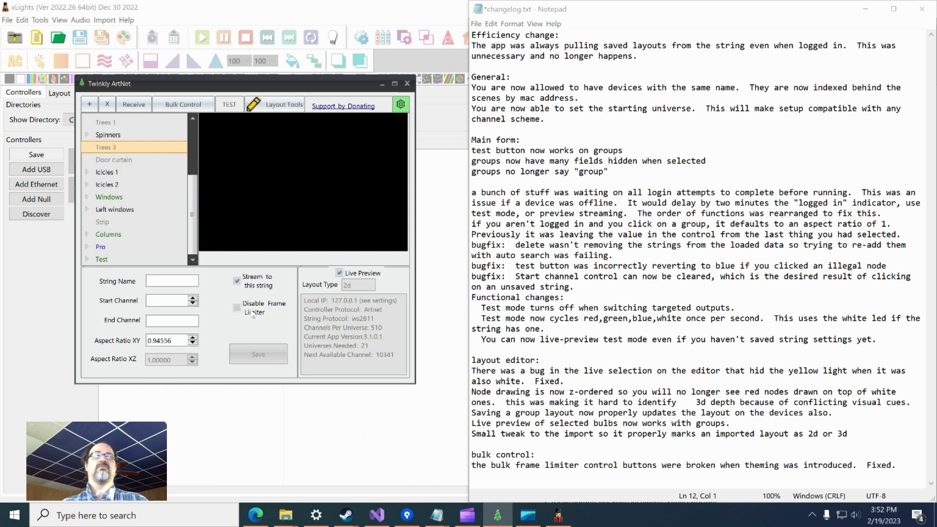
left_click(190, 103)
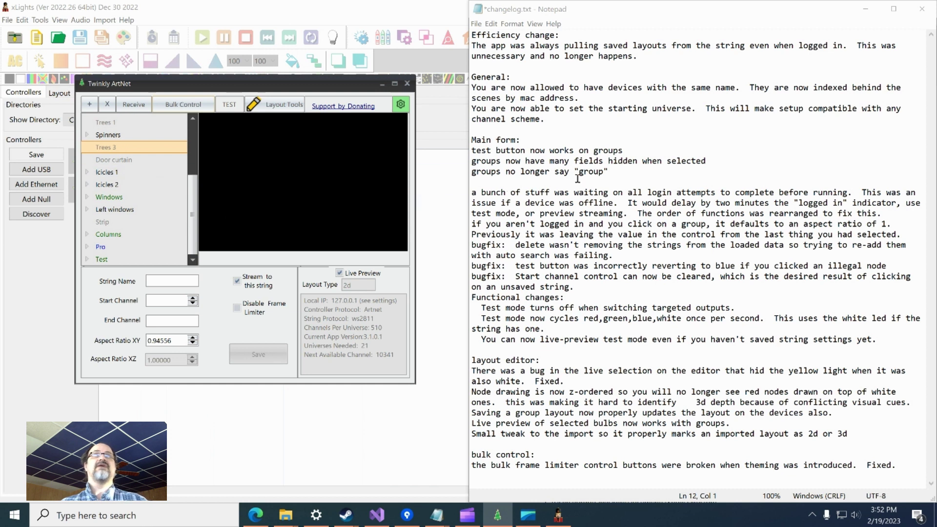
Step: Highlight the changelog's login delay entry, and compare the aspect ratio fields of the Test group and Icicles 2
left_click(557, 194)
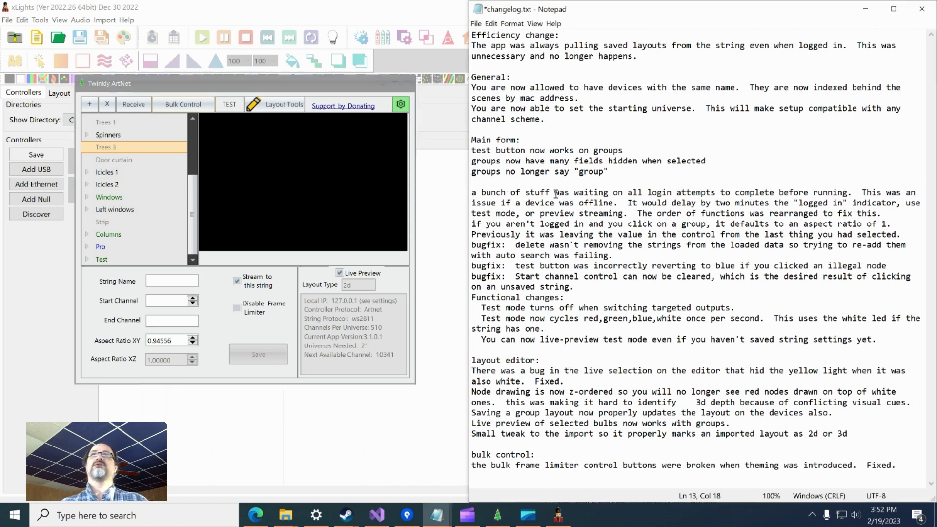
left_click_drag(672, 203, 654, 224)
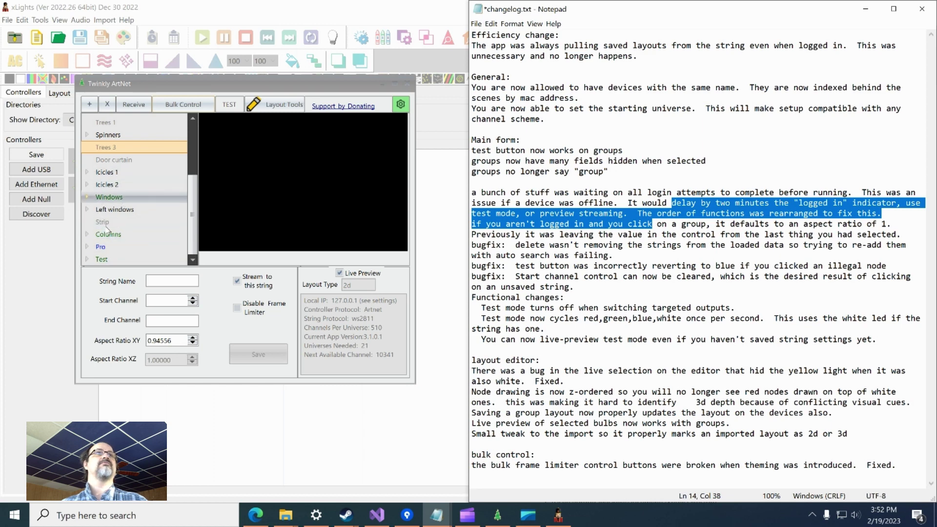
left_click(111, 260)
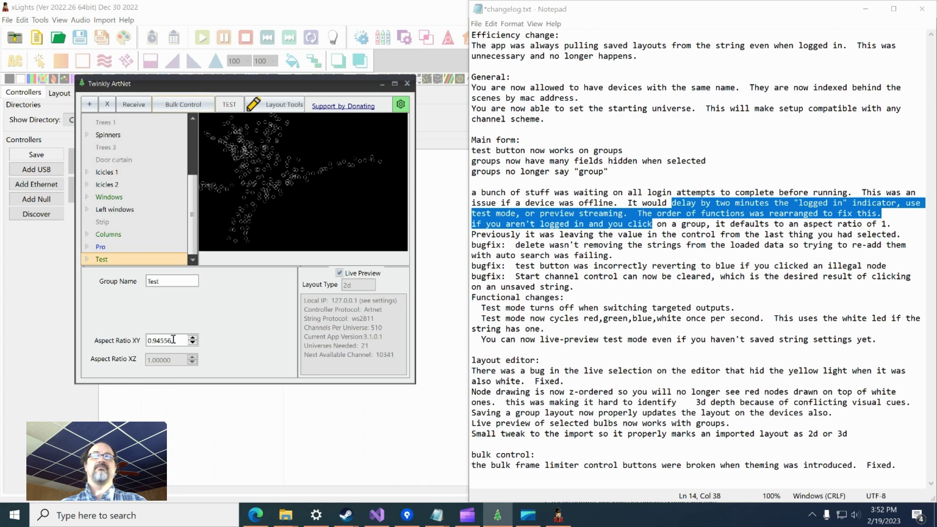
left_click(108, 184)
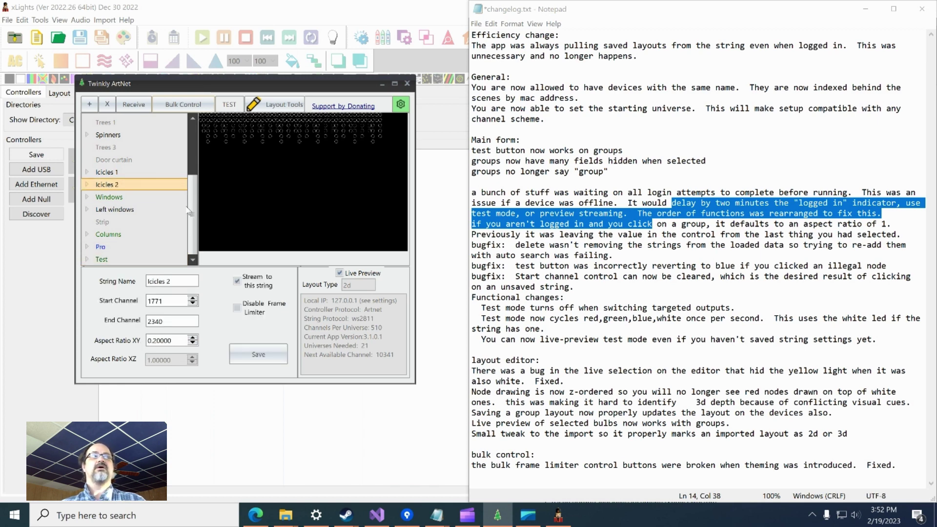
left_click(111, 261)
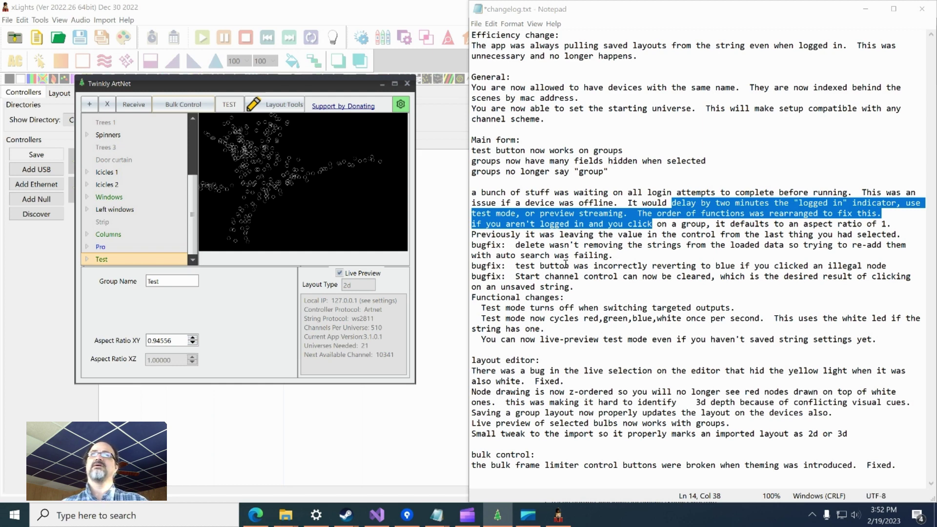
Step: Highlight the changelog's test button bugfix about illegal nodes, then run test mode on the Test group and switch to the Columns group
left_click(606, 263)
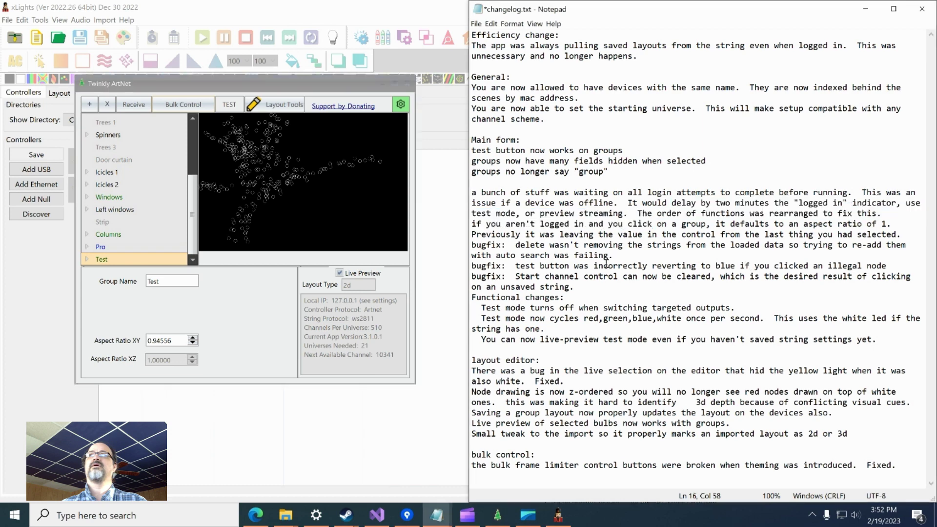
left_click_drag(505, 265, 864, 259)
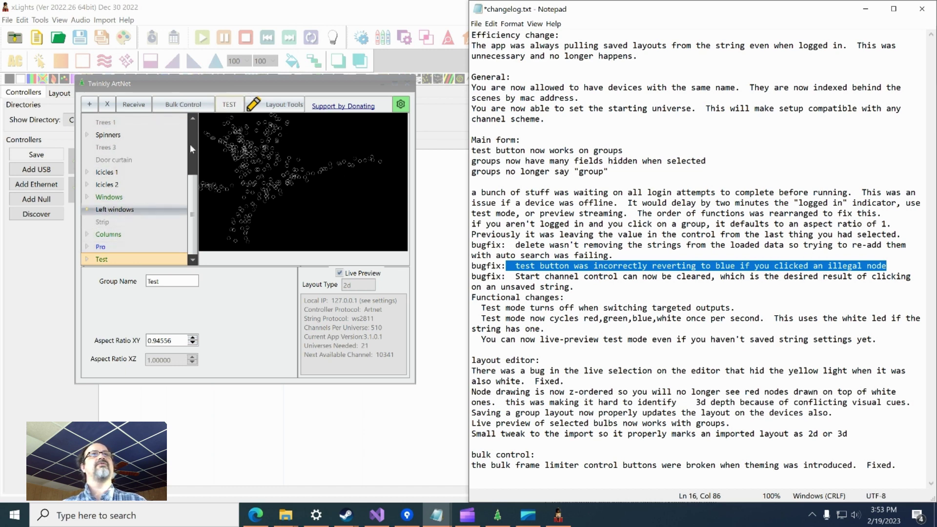
left_click(228, 105)
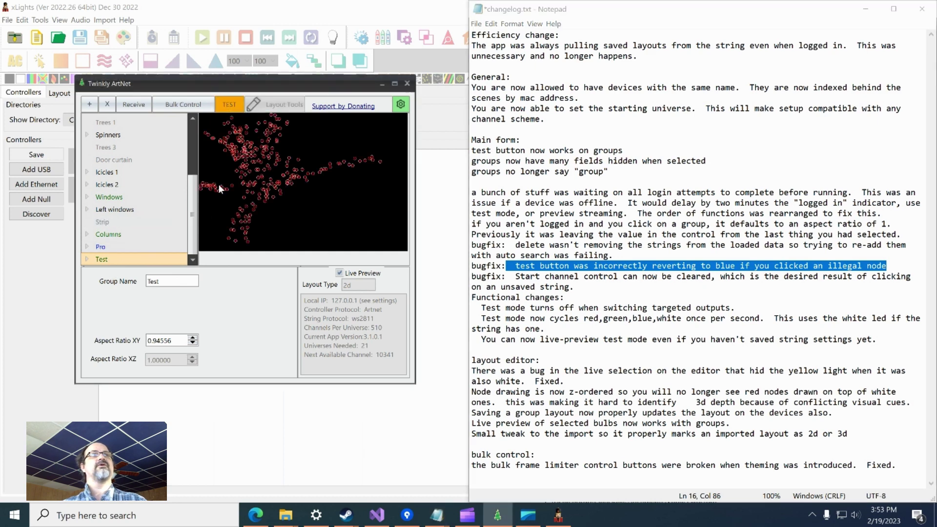
left_click(118, 233)
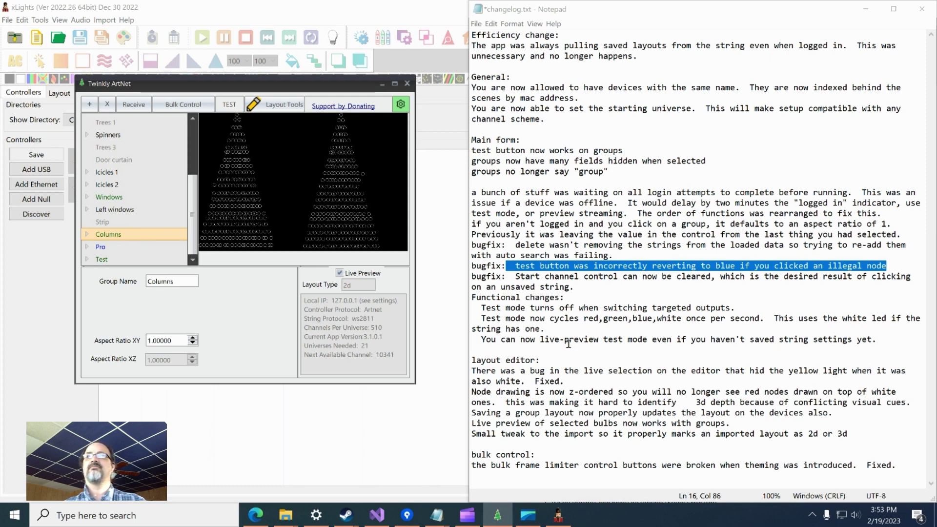
Step: Run test mode on the unsaved Pro string to view its colour cycle in the preview, and switch test mode off again
left_click(520, 319)
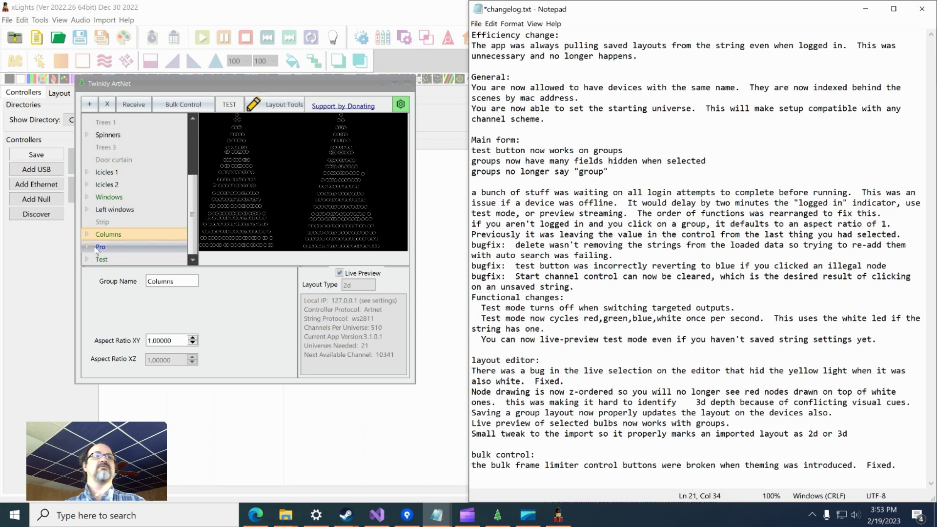
left_click(109, 197)
left_click(100, 248)
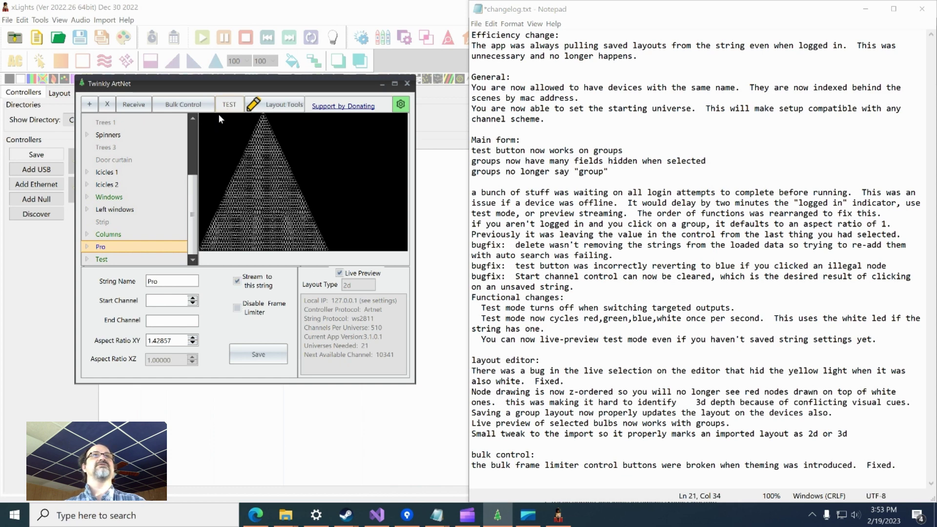
left_click(234, 108)
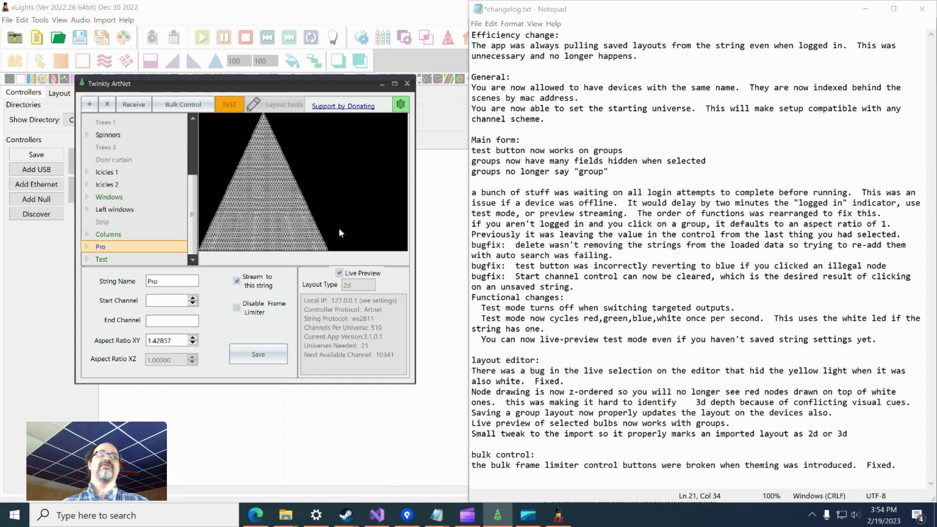
left_click(228, 103)
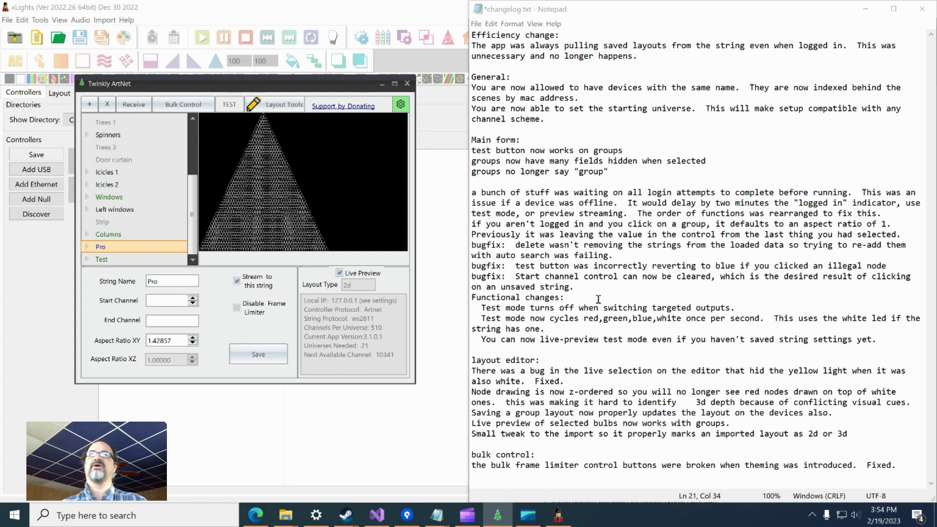
Step: Open the Pro string's layout for editing, enable Live Output, and select a block of nodes with light 768 inside it as the current one
left_click(531, 361)
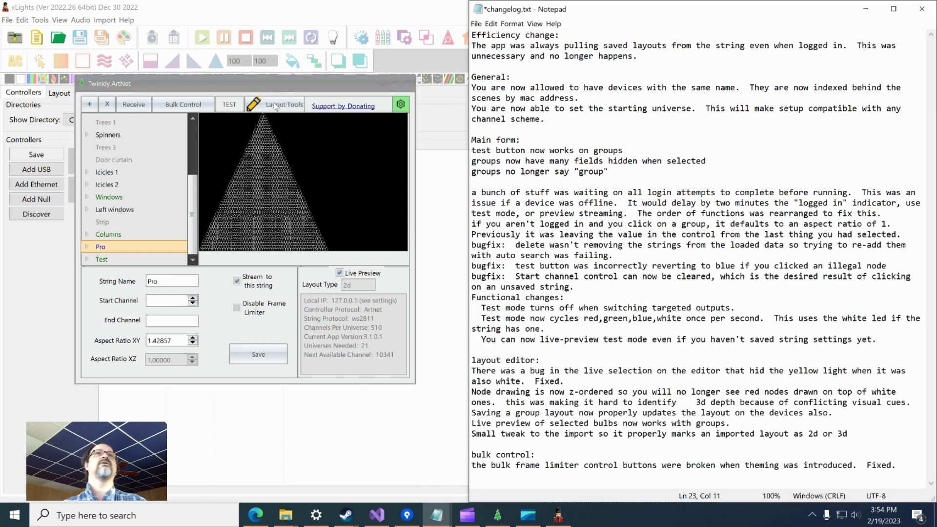
left_click(276, 105)
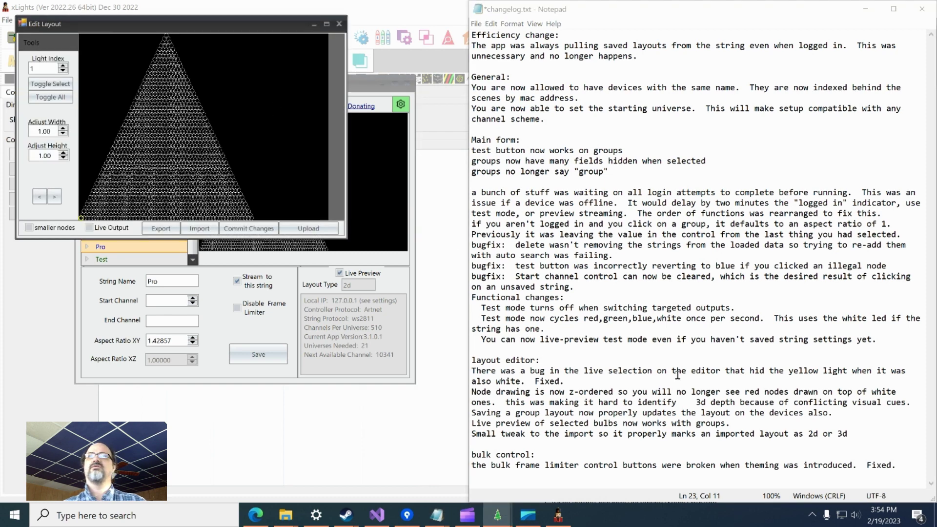
left_click(89, 227)
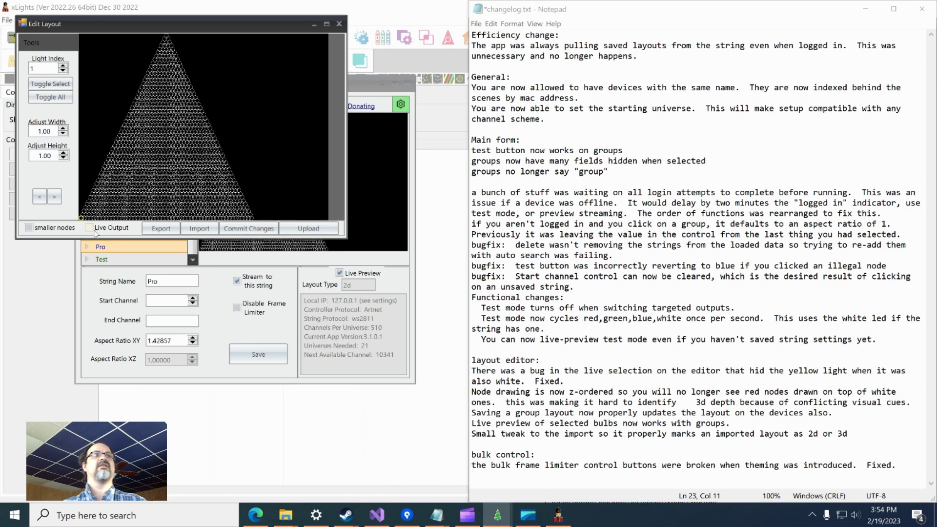
left_click_drag(107, 139, 170, 183)
left_click(133, 164)
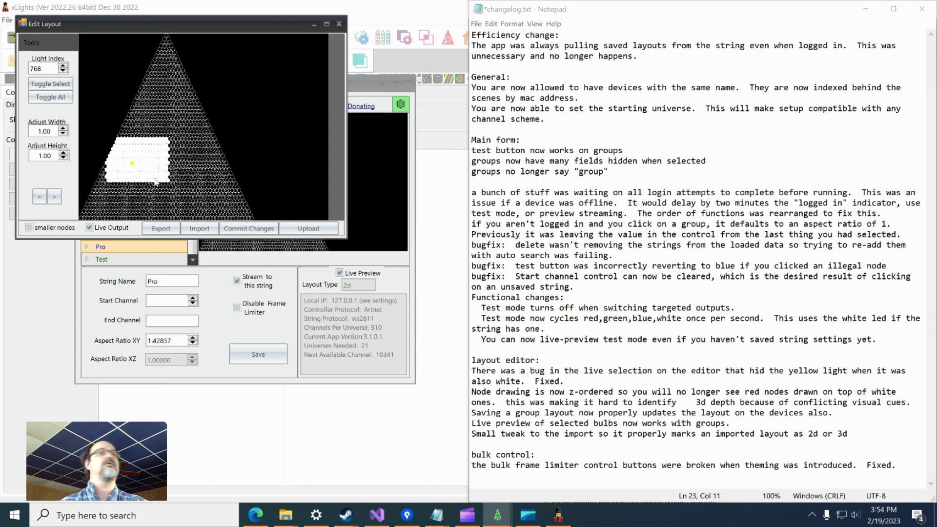
Step: Select nearly all nodes of the Pro tree, pick light 847 inside them, and close the layout editor without committing
left_click_drag(254, 47, 81, 220)
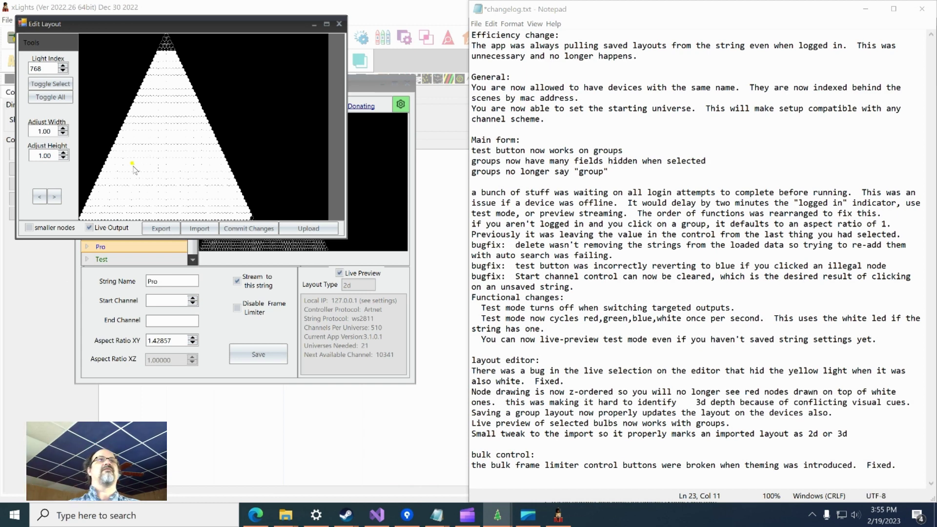
left_click(145, 157)
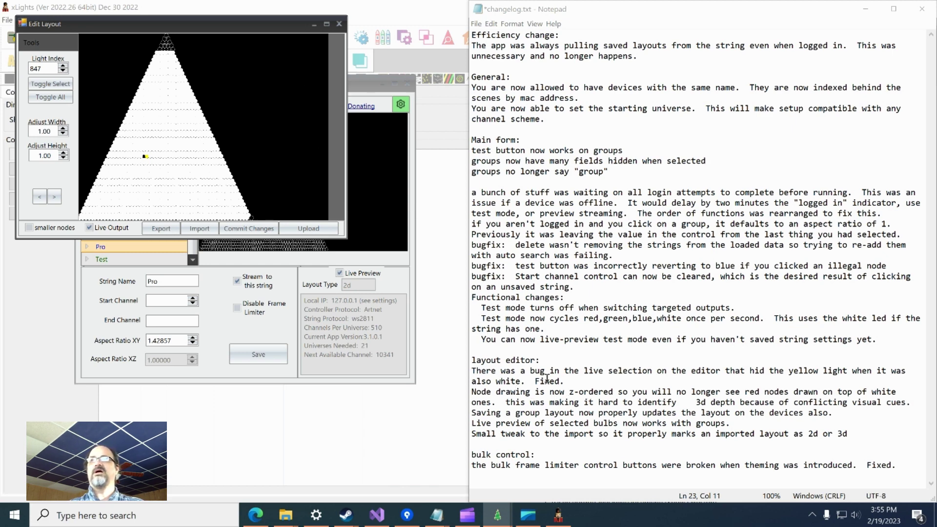
left_click(338, 24)
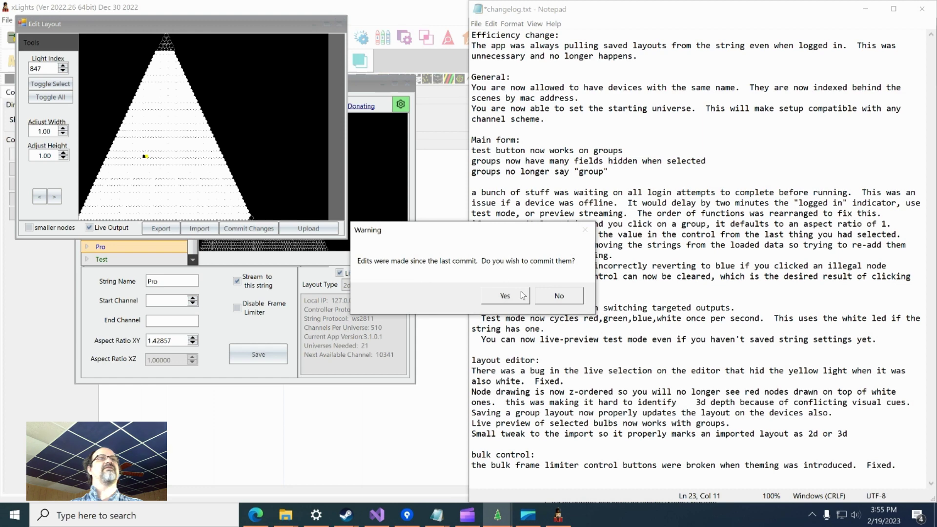
left_click(559, 296)
Step: Expand the Test group and open the layout of its string Twinkly_24BC05 for editing
left_click(99, 260)
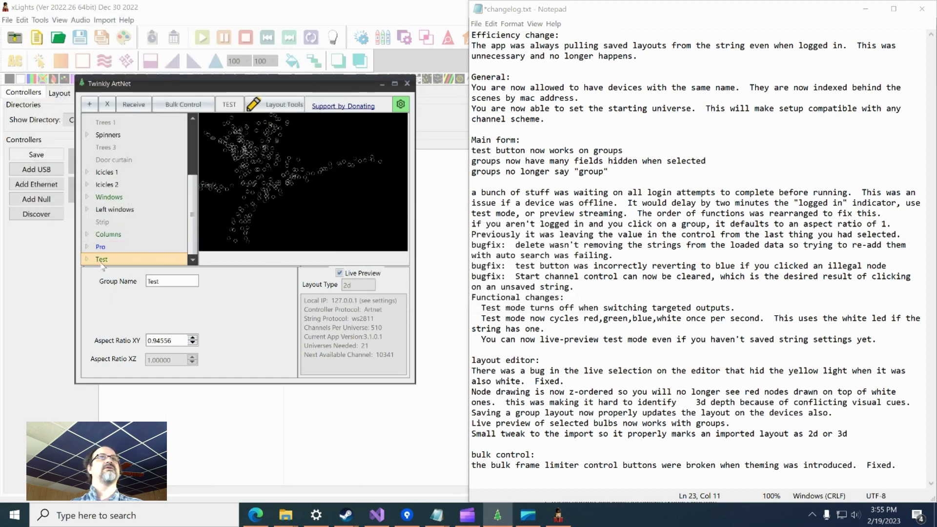
double_click(122, 259)
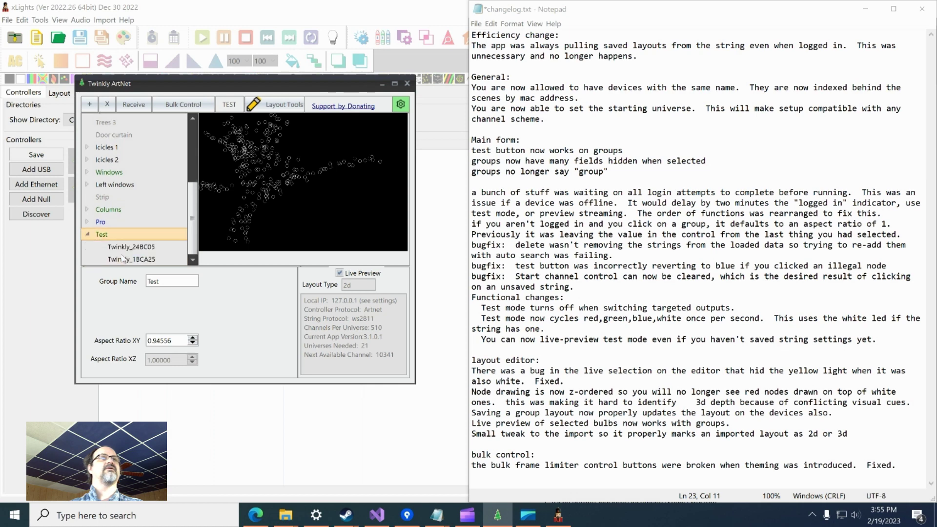
left_click(128, 249)
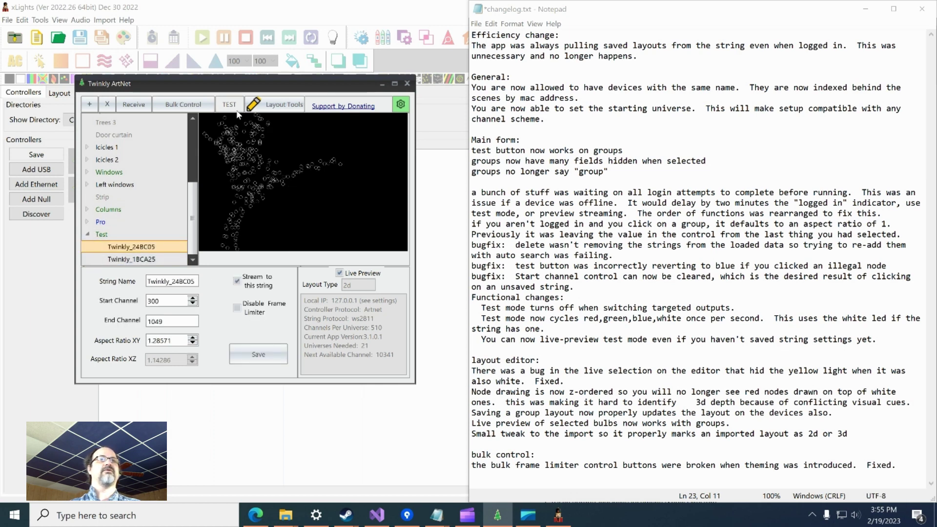
left_click(262, 106)
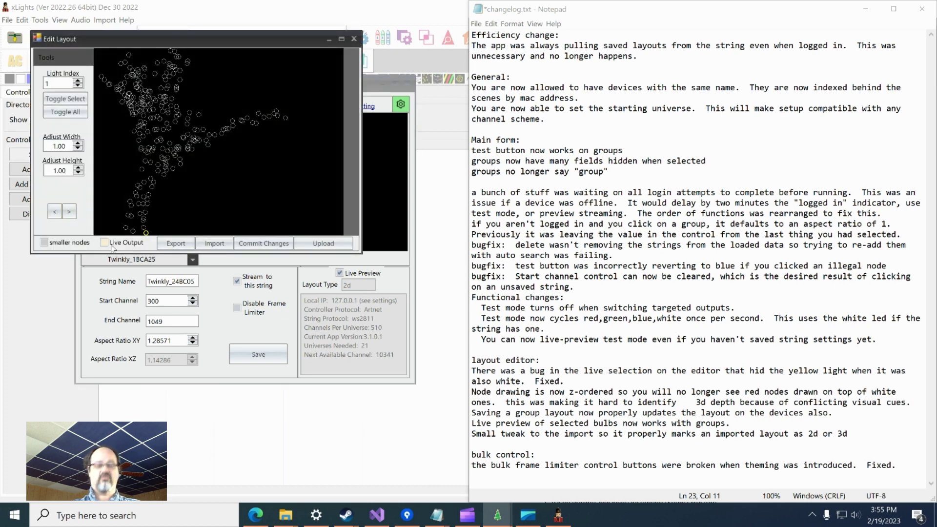
Step: Select all nodes of the Twinkly_24BC05 layout, clear the selection, and turn the layout's viewing angle
left_click(70, 102)
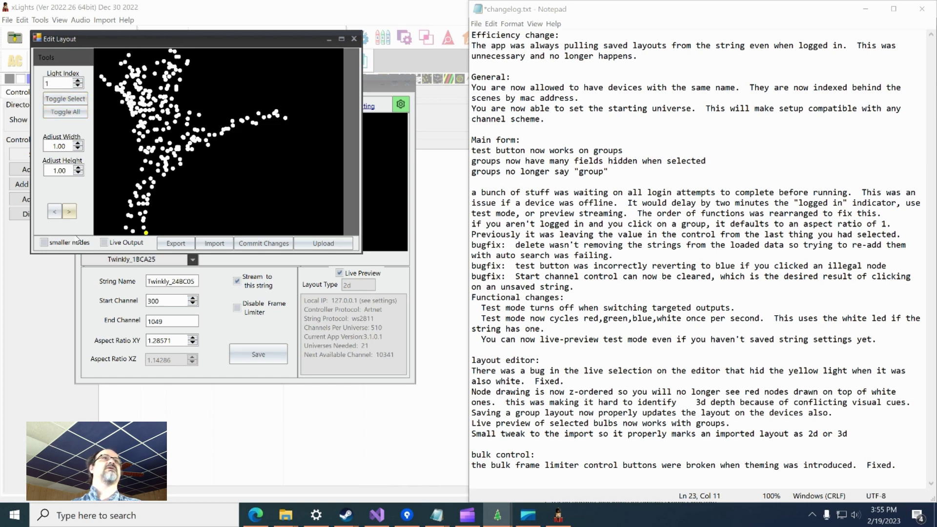
left_click(67, 112)
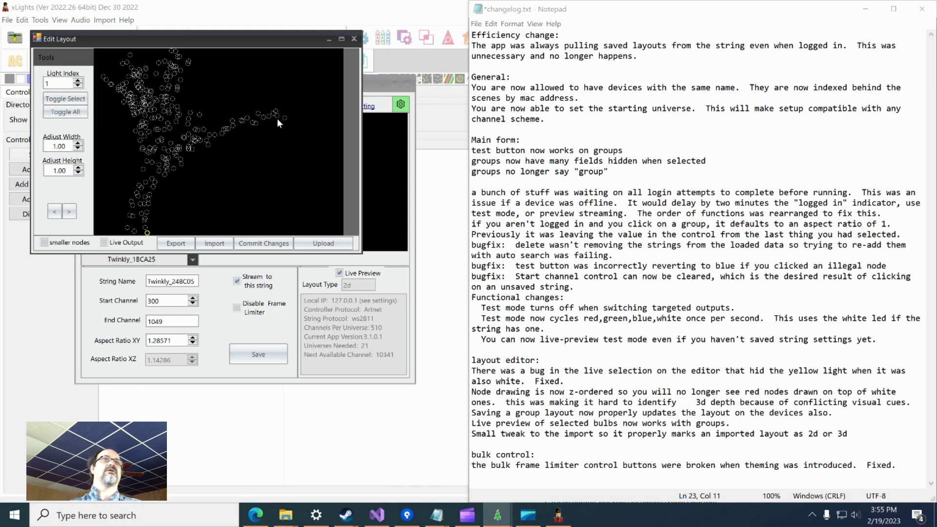
left_click(69, 211)
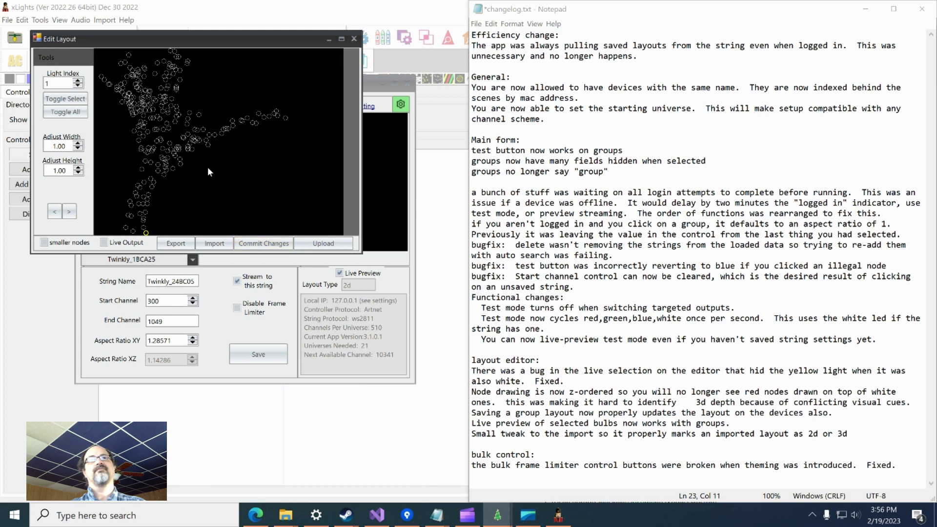
left_click(323, 242)
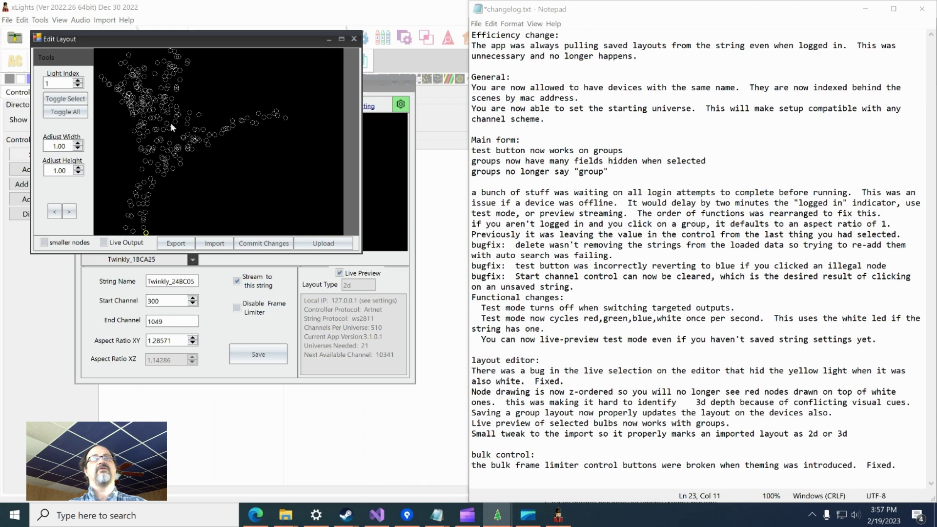
Step: Select the nodes in the middle of the tree's long branch, move them downward, and commit and upload the Twinkly_24BC05 layout
left_click_drag(181, 37, 600, 70)
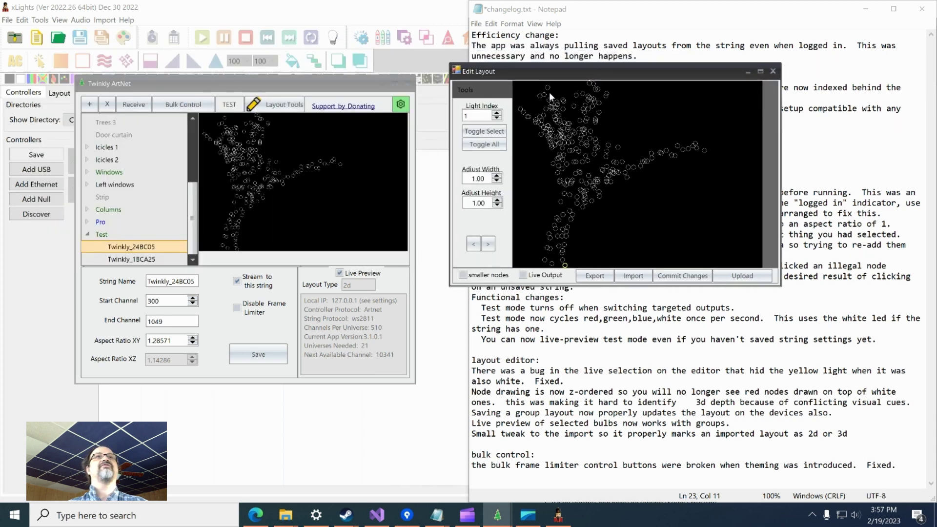
left_click_drag(675, 168, 658, 156)
left_click(660, 155)
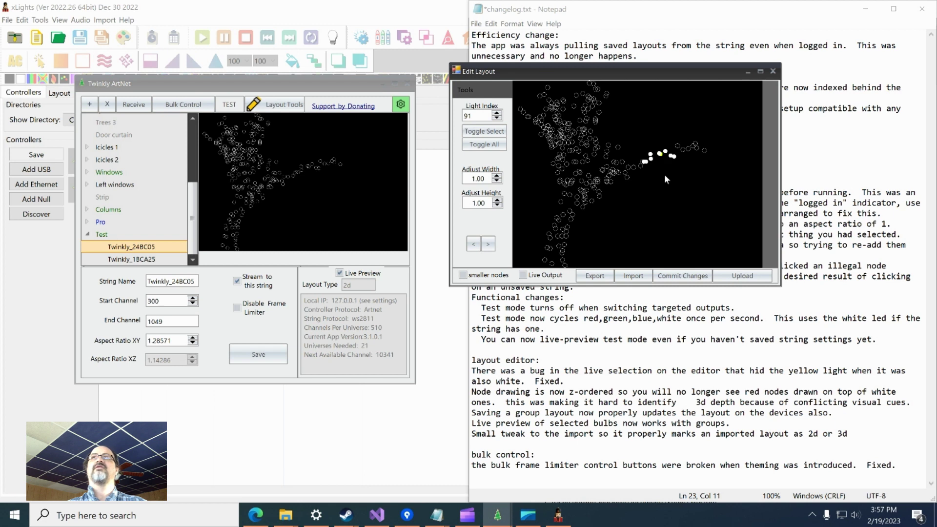
left_click(694, 276)
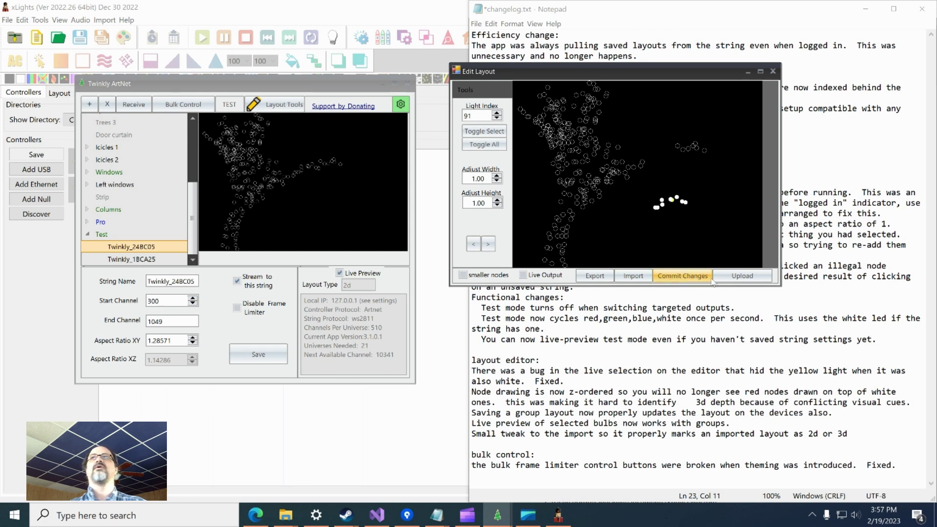
left_click(742, 276)
left_click(566, 301)
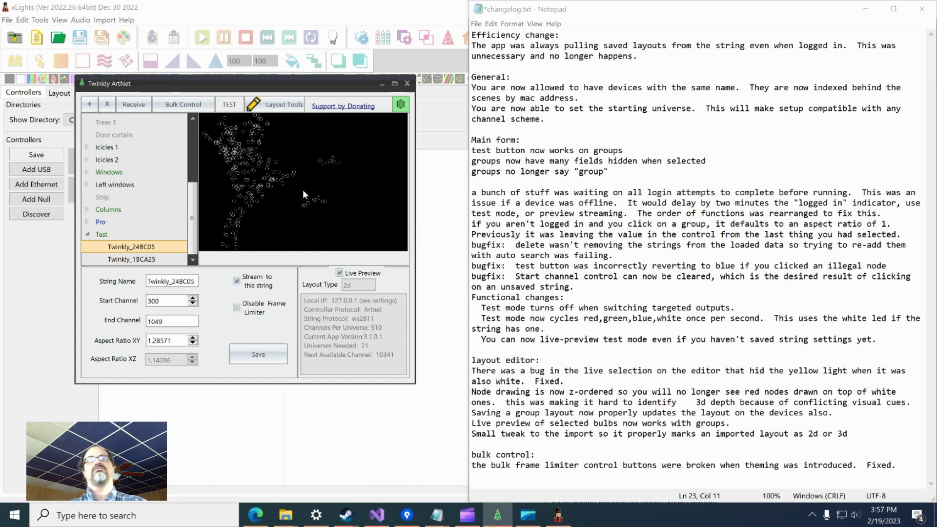
Step: Reopen the Twinkly_24BC05 layout for editing, import Twinkly_24BC05.xmodel from Documents, and commit the changes
left_click(291, 106)
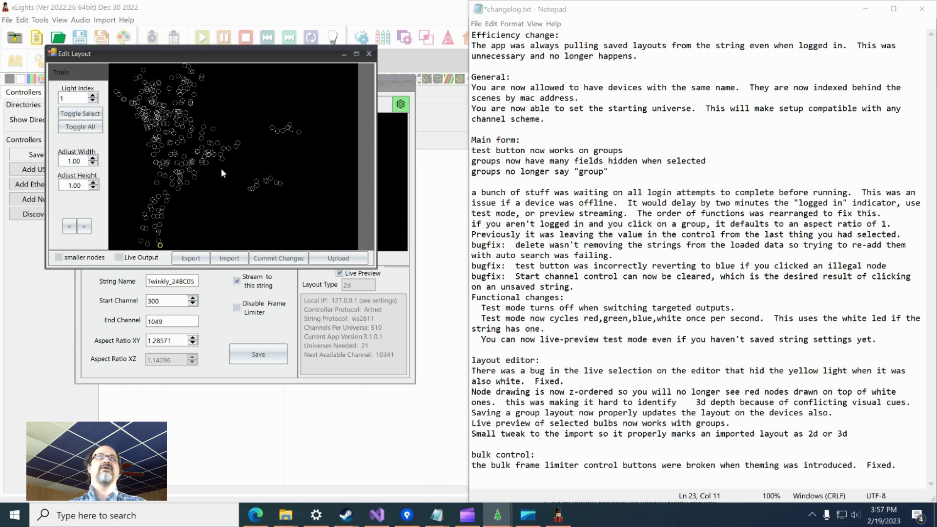
left_click(228, 260)
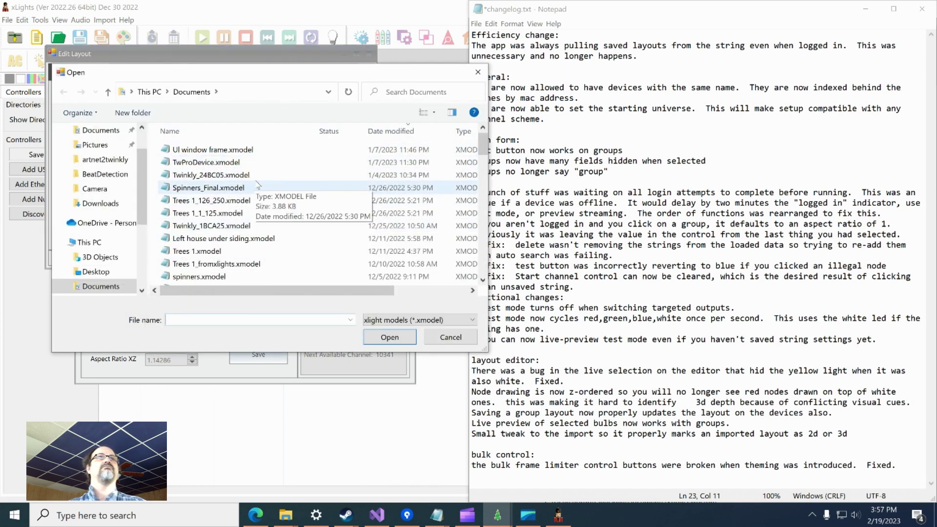
left_click(239, 175)
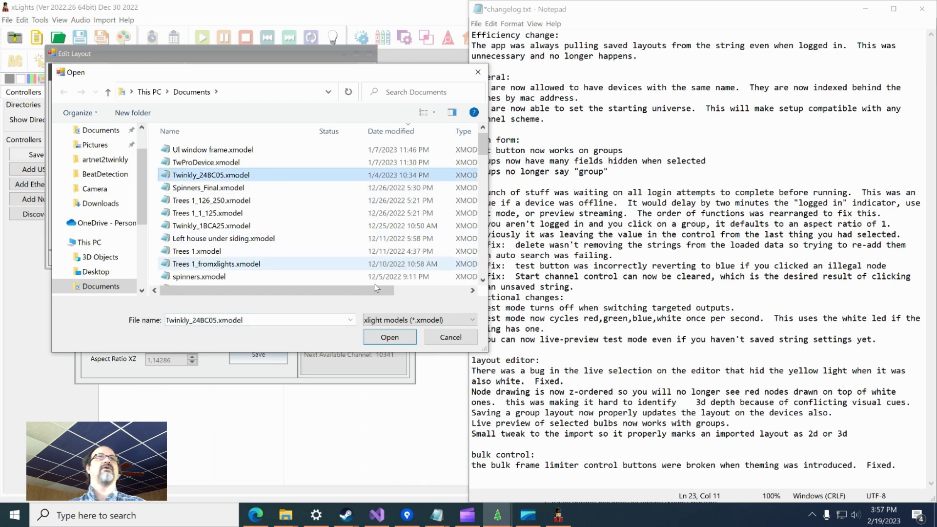
left_click(370, 336)
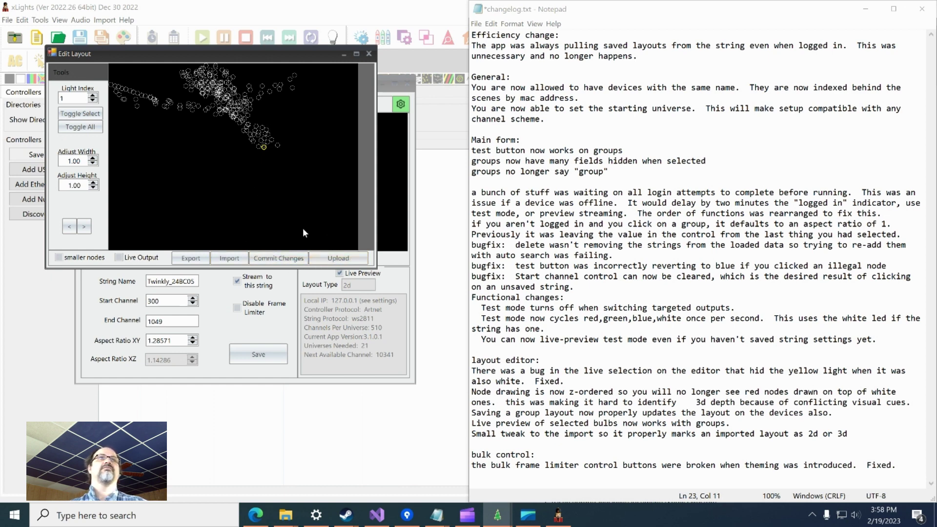
left_click(296, 254)
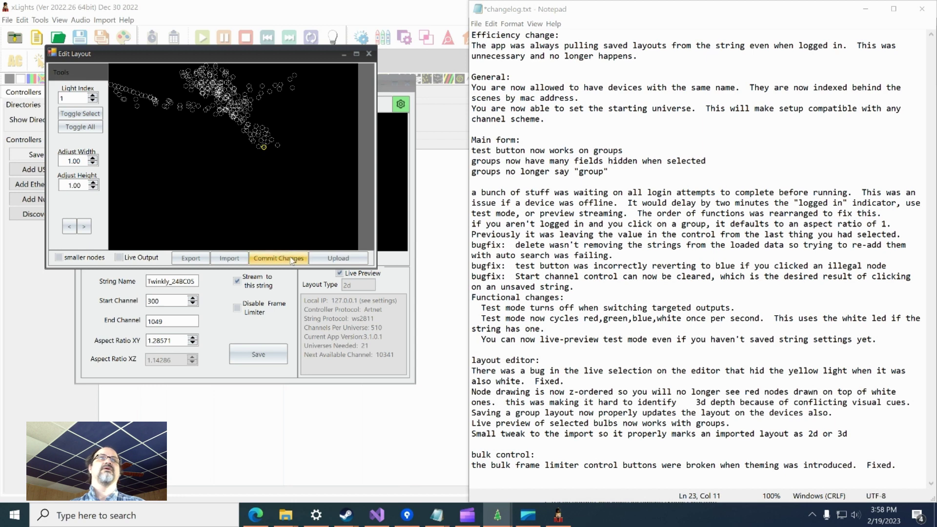
Step: Place the layout editor beside the main window and stretch the imported layout to a height adjustment of 1.91
left_click_drag(333, 54, 716, 109)
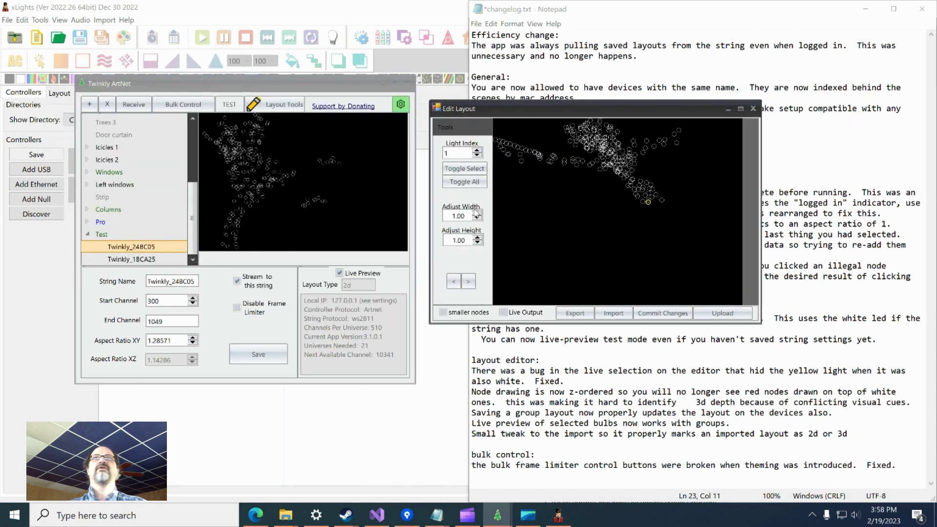
left_click(478, 237)
left_click(478, 237)
left_click(478, 238)
left_click(478, 237)
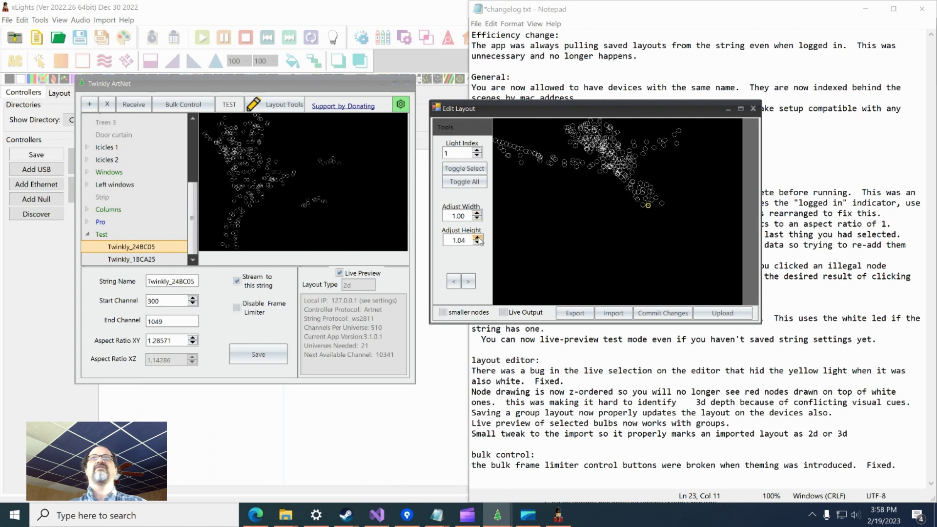
left_click_drag(478, 238, 479, 239)
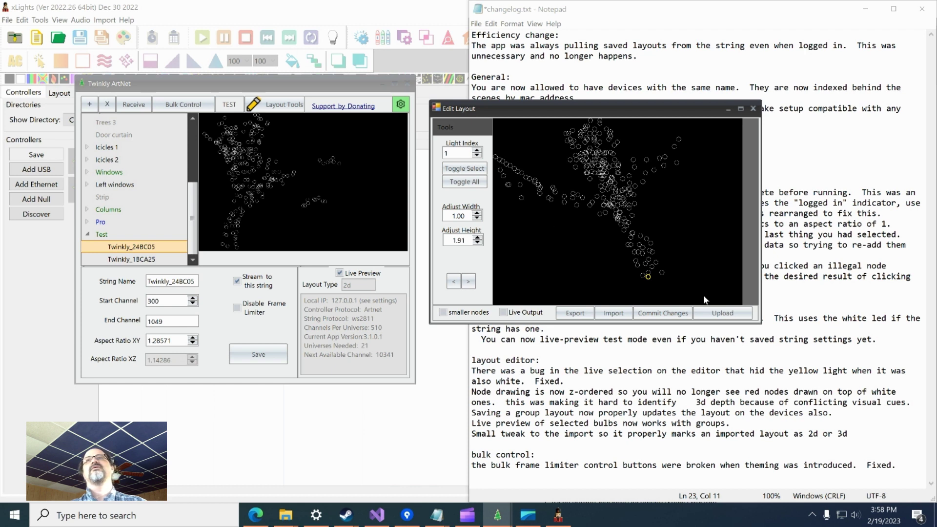
Step: Box-select all nodes of the stretched layout, turn its viewing angle to inspect the shape, and close the layout editor
left_click_drag(704, 297, 495, 118)
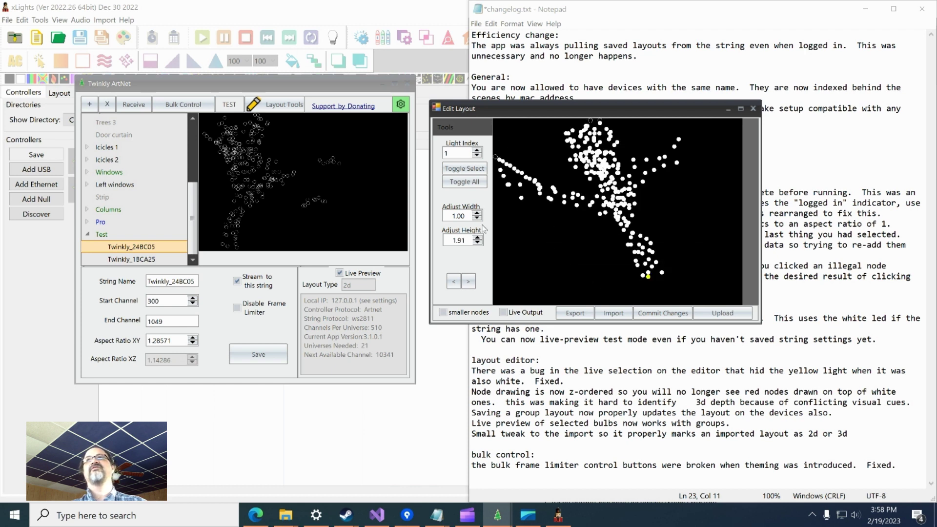
left_click(472, 284)
left_click(471, 284)
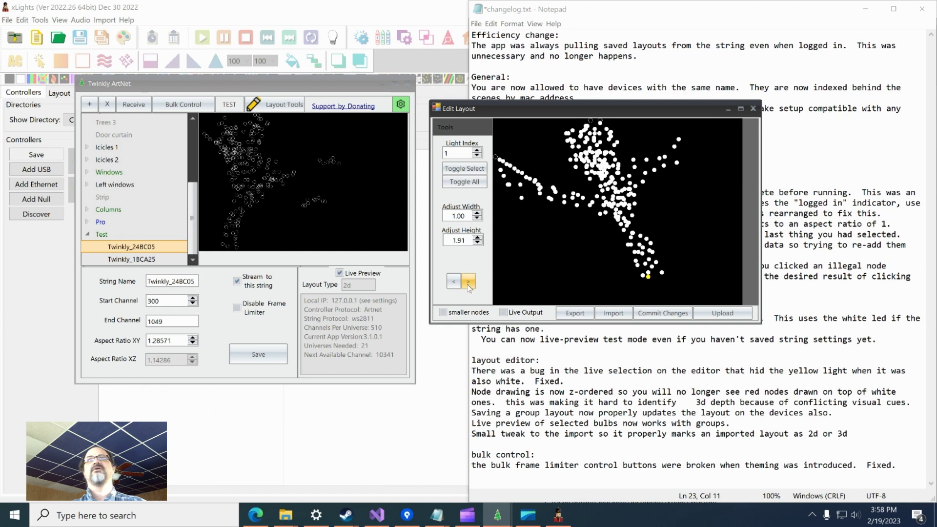
left_click(468, 282)
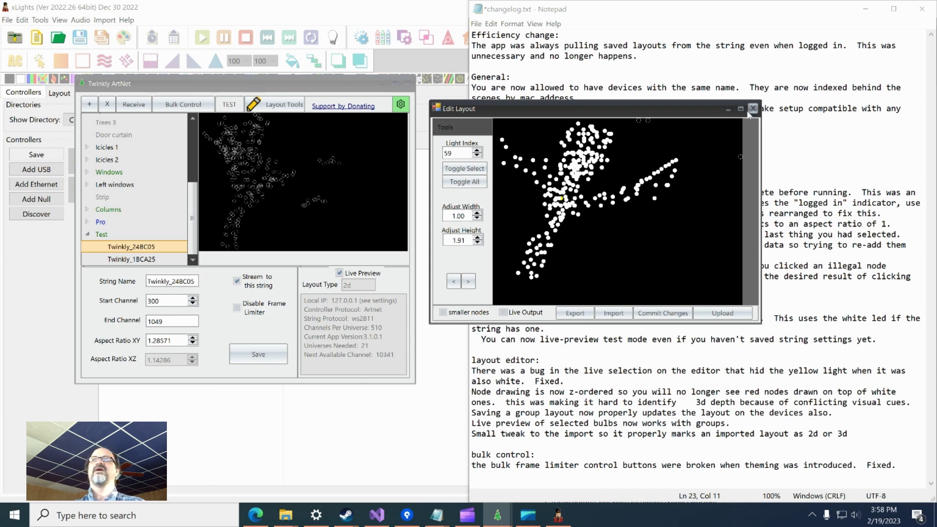
left_click(445, 130)
left_click(448, 121)
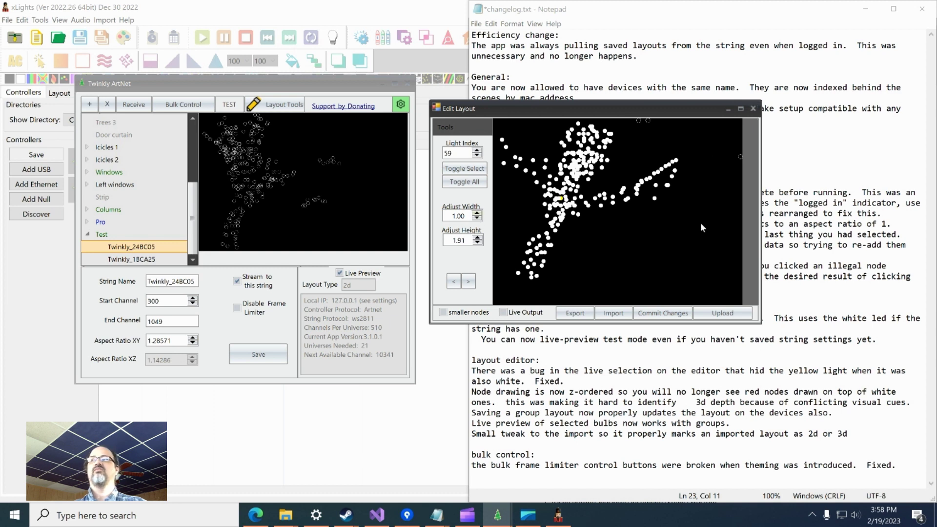
left_click(755, 108)
left_click(559, 296)
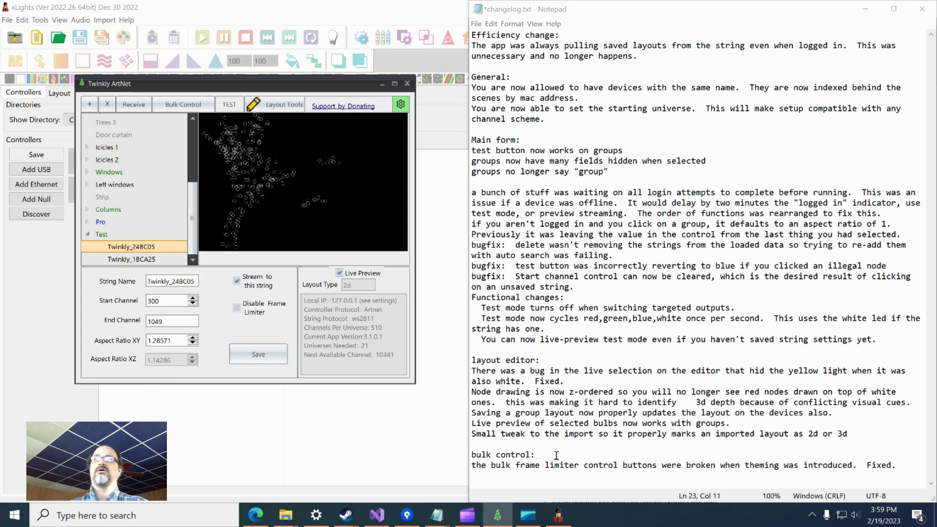
Step: Highlight the bulk control note in the changelog, uncheck "Disable Frame Limiter" in Bulk Control, and close that window
triple_click(474, 470)
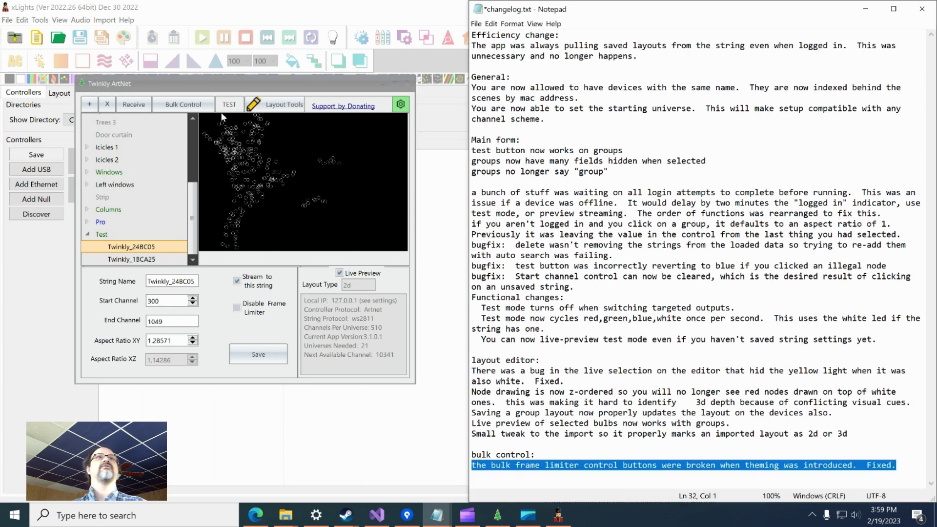
left_click(175, 105)
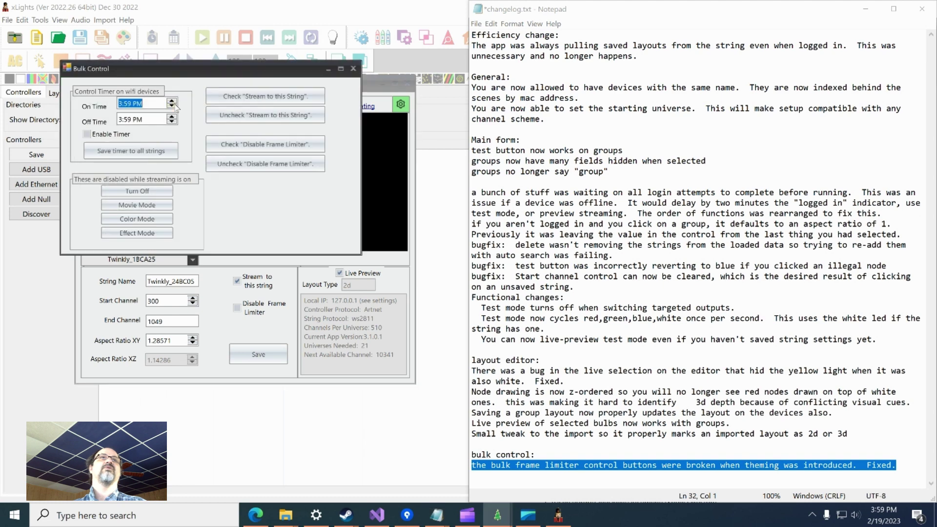
left_click(276, 165)
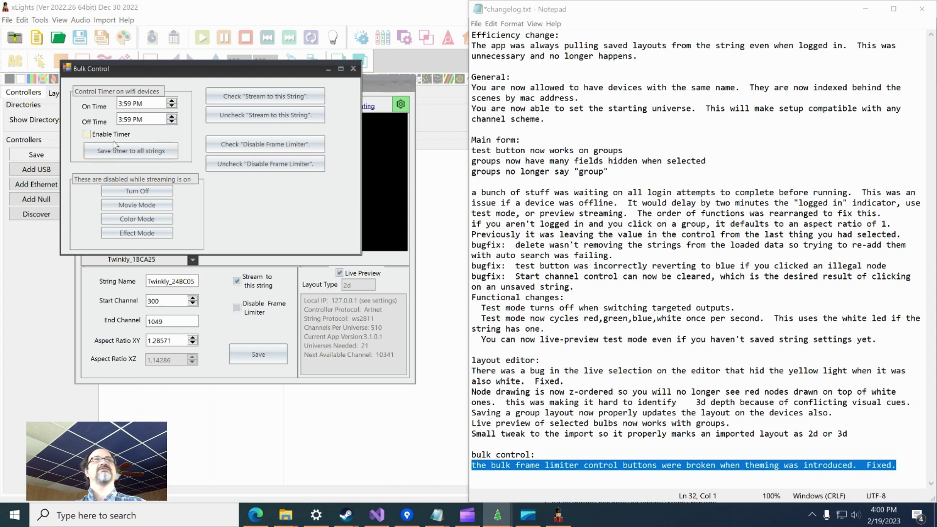
left_click(353, 68)
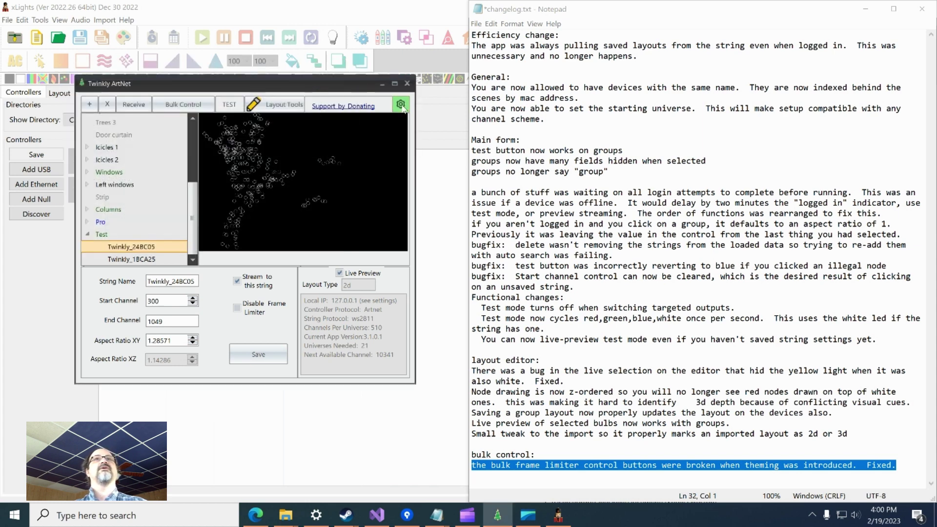
Step: Review the universe, streaming scheduler and no-signal mode options in the settings, and close them
left_click(401, 105)
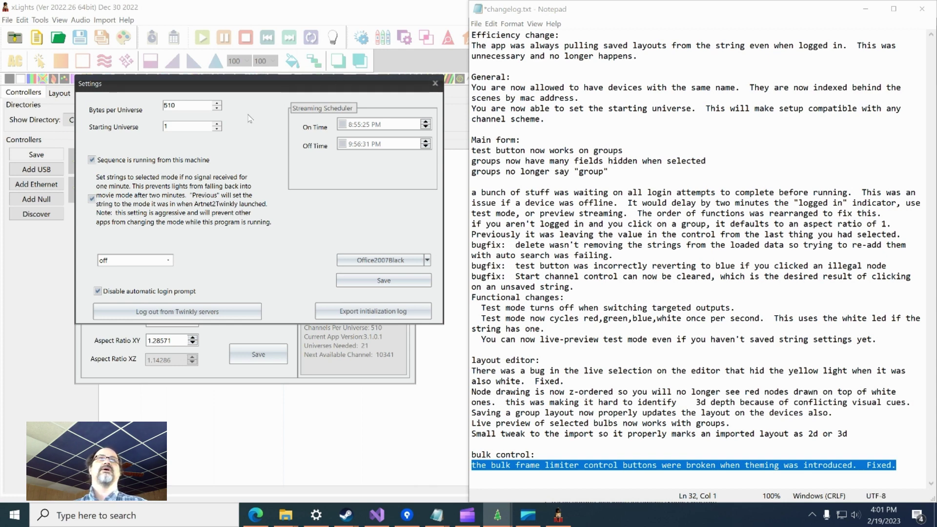
left_click(434, 85)
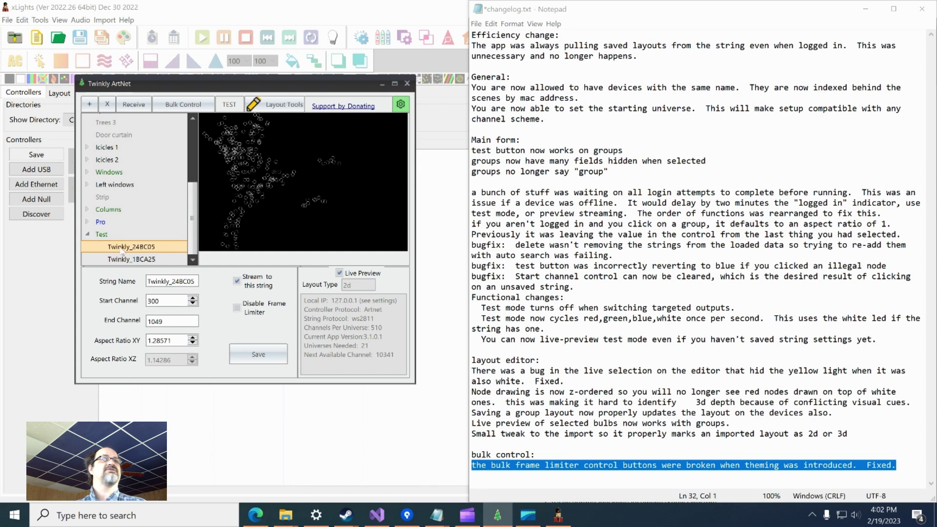
Step: View the layout of Right poles_1_125 in the Columns group in the layout editor, close it, and select Left windows
left_click(88, 211)
left_click(100, 222)
left_click(147, 235)
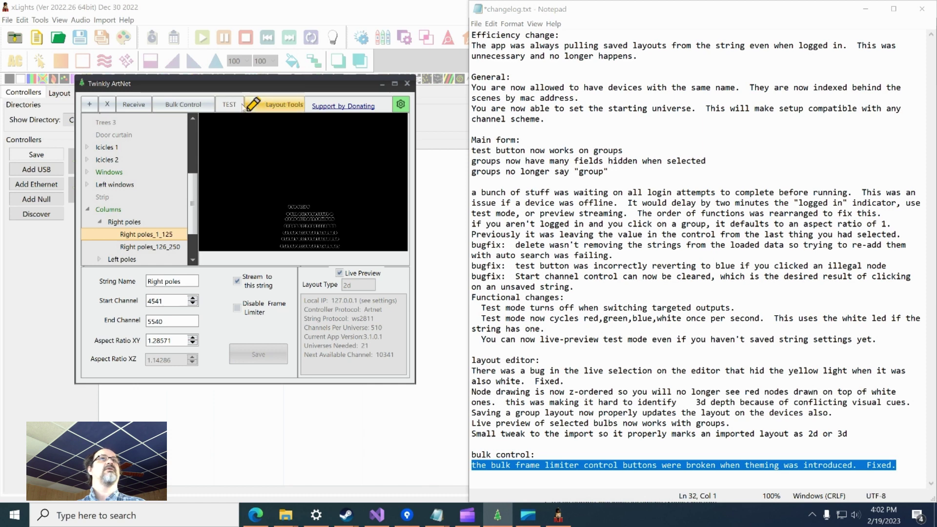
left_click(273, 105)
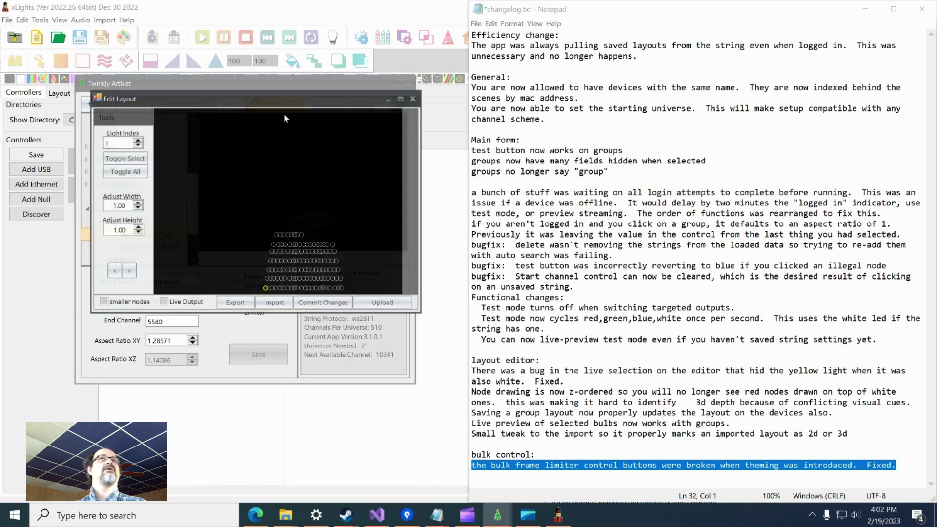
left_click(414, 98)
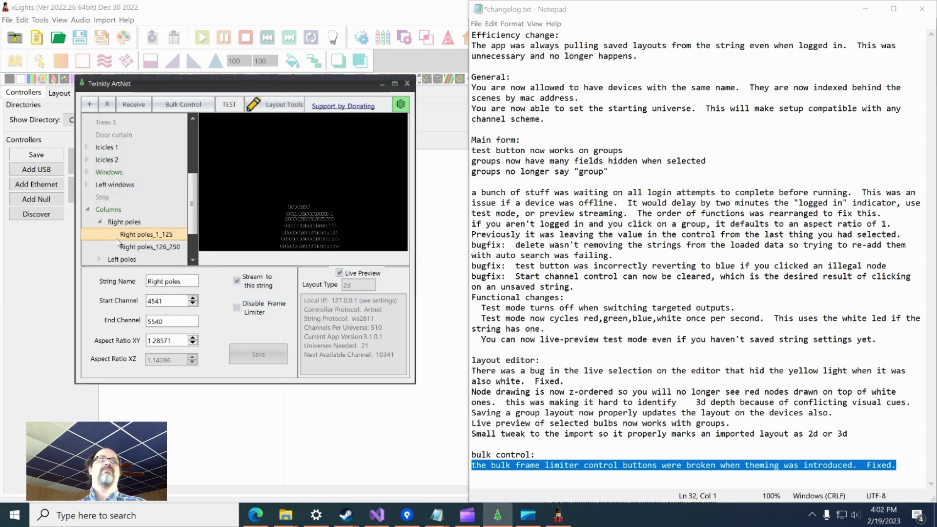
left_click(100, 188)
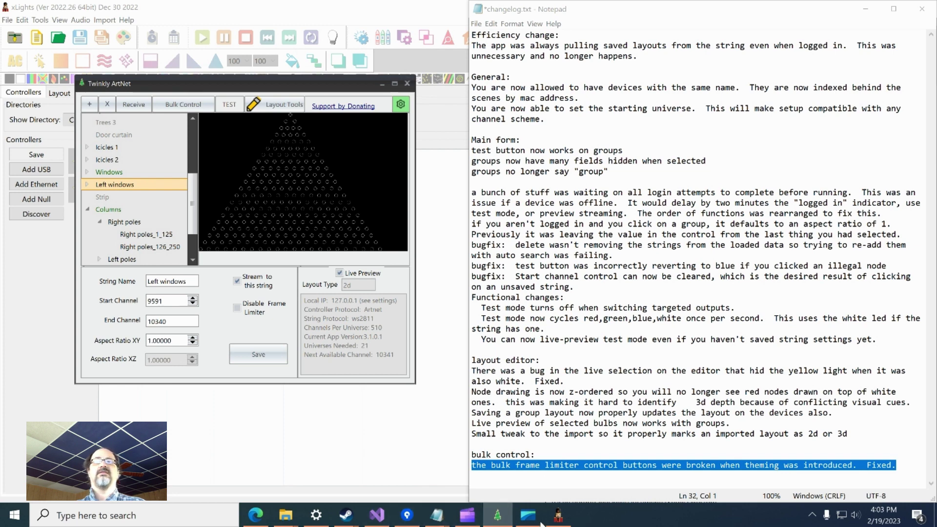
left_click(466, 515)
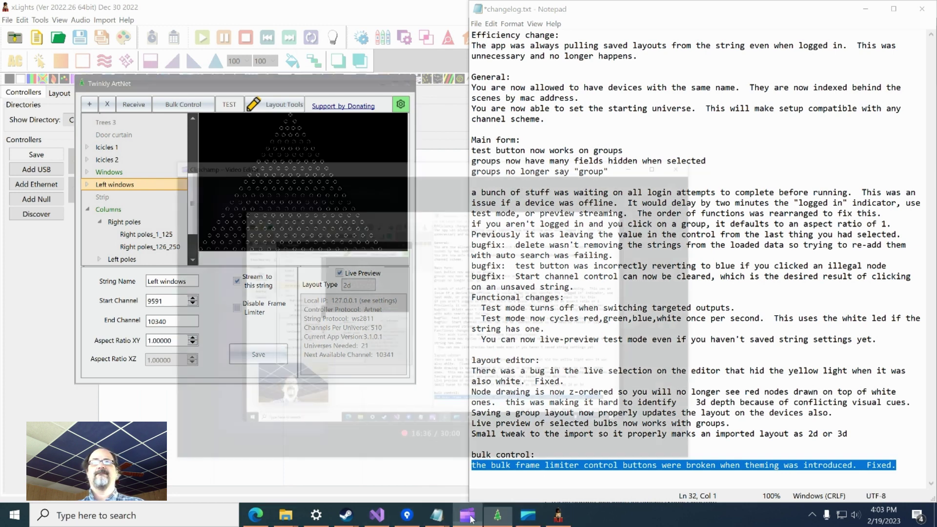